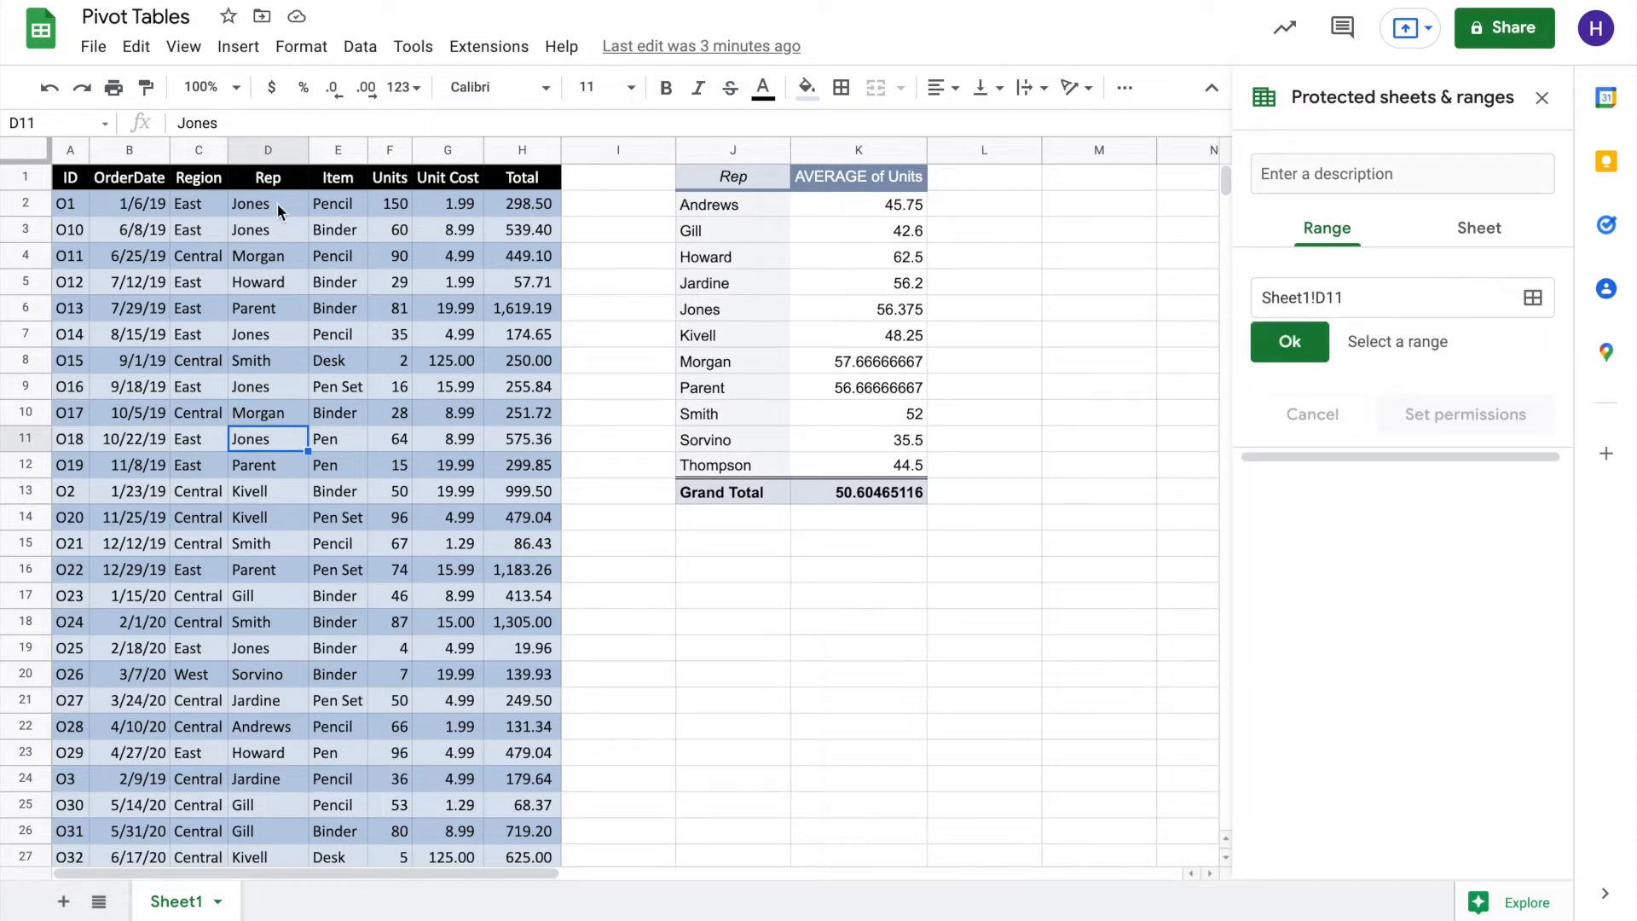
Set the protection range to column B of Sheet1, and switch the protection to the whole Sheet1 sheet
left_click(129, 152)
left_click(1292, 342)
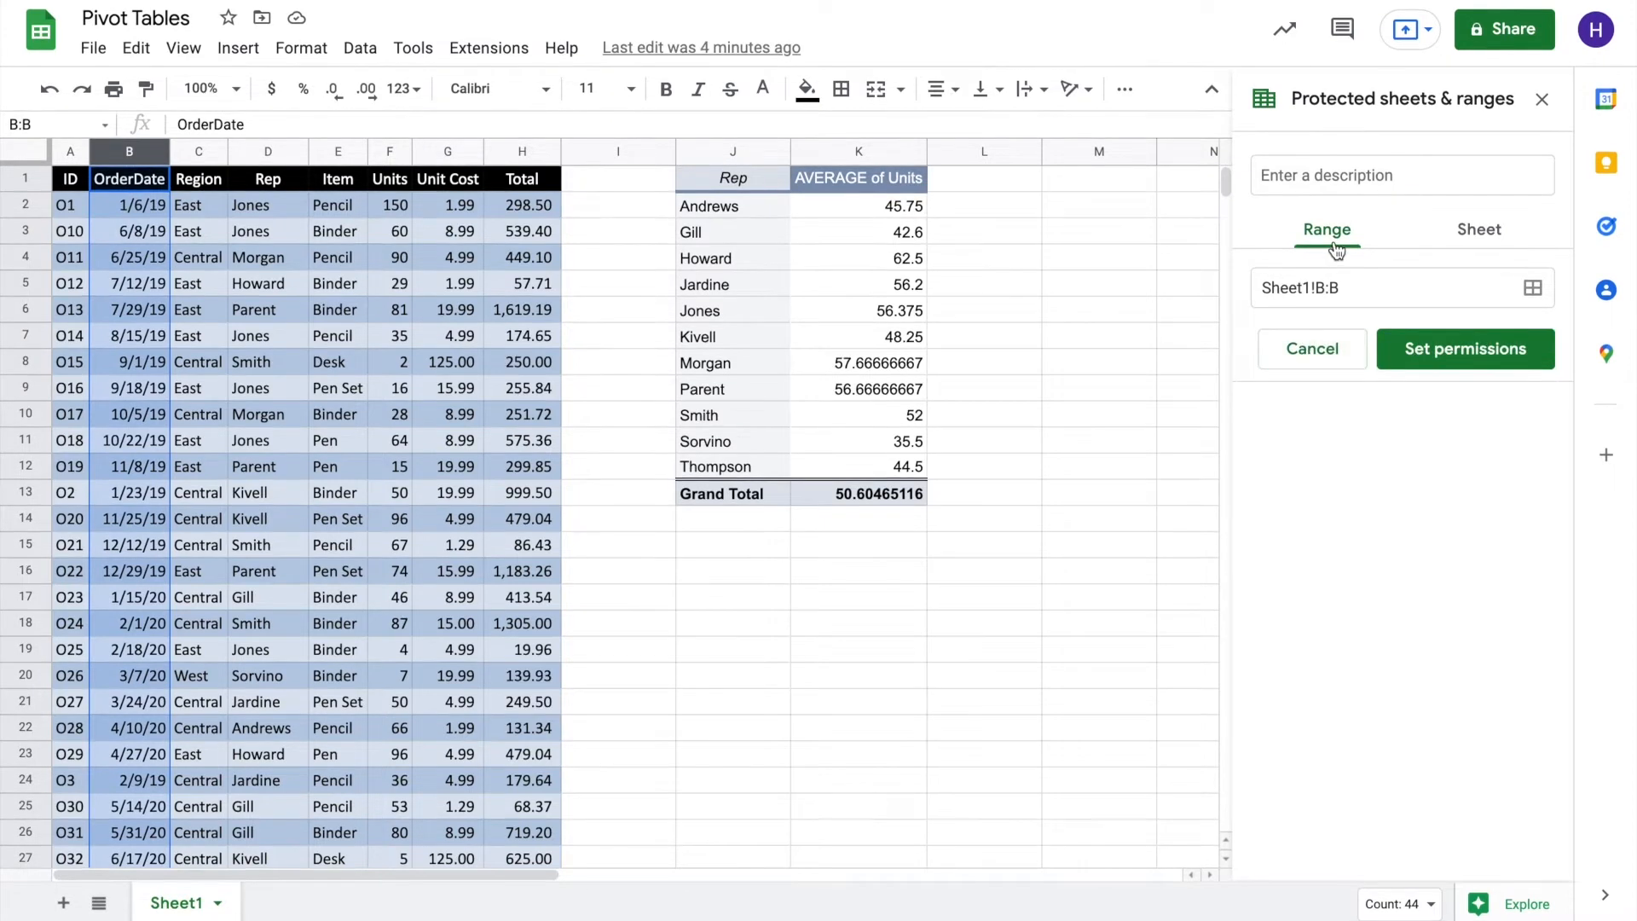
left_click(1455, 239)
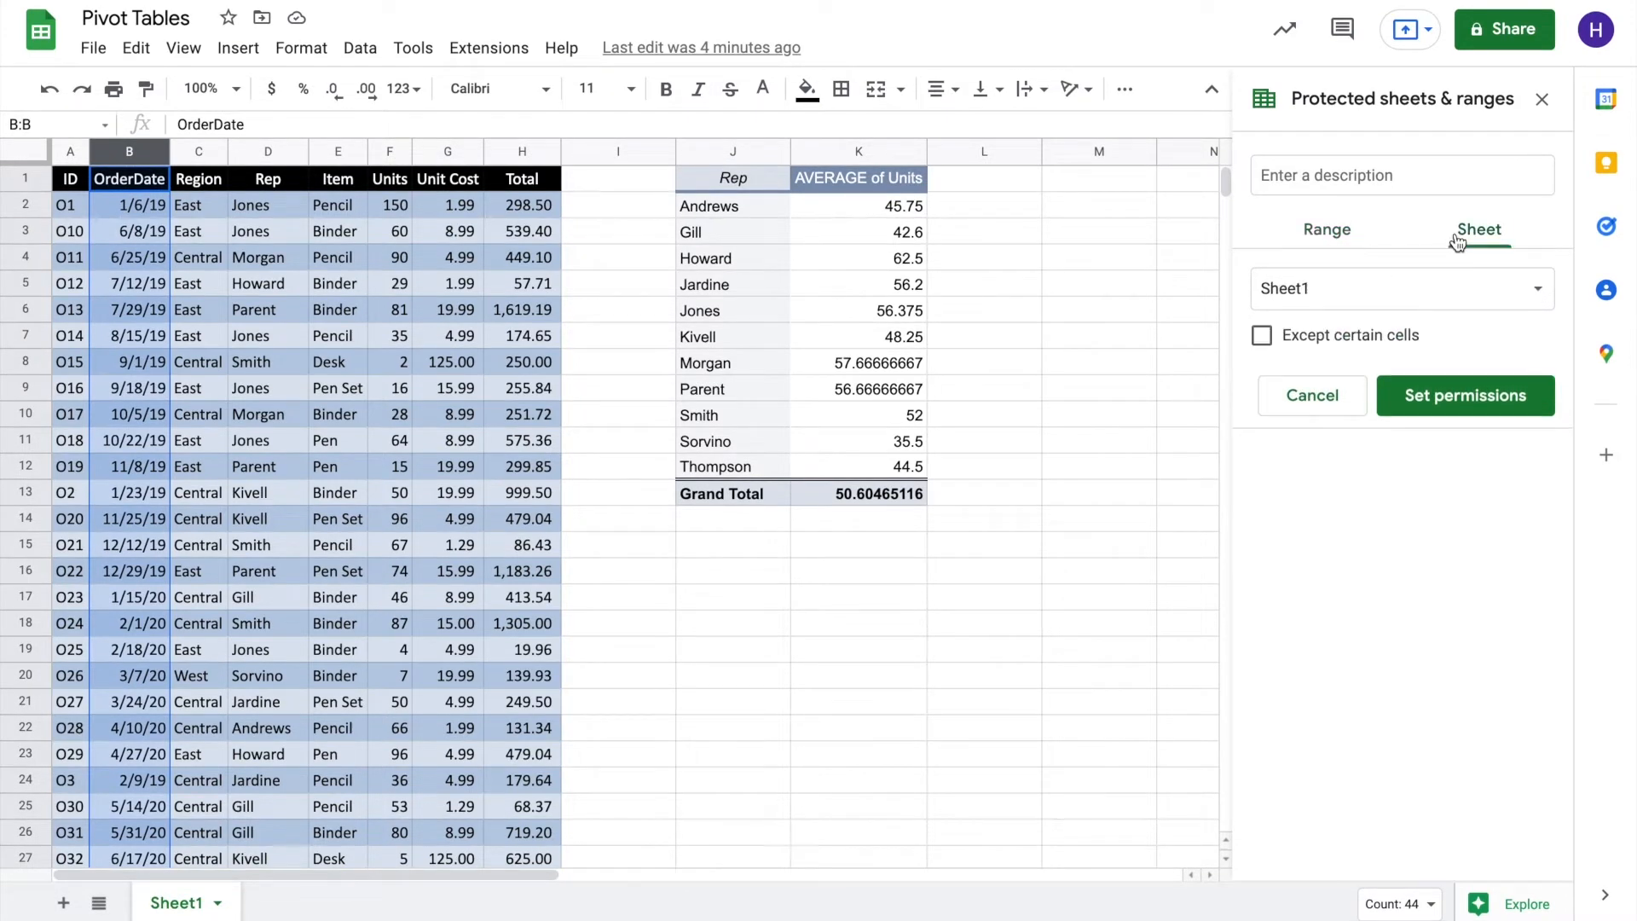
left_click(1357, 294)
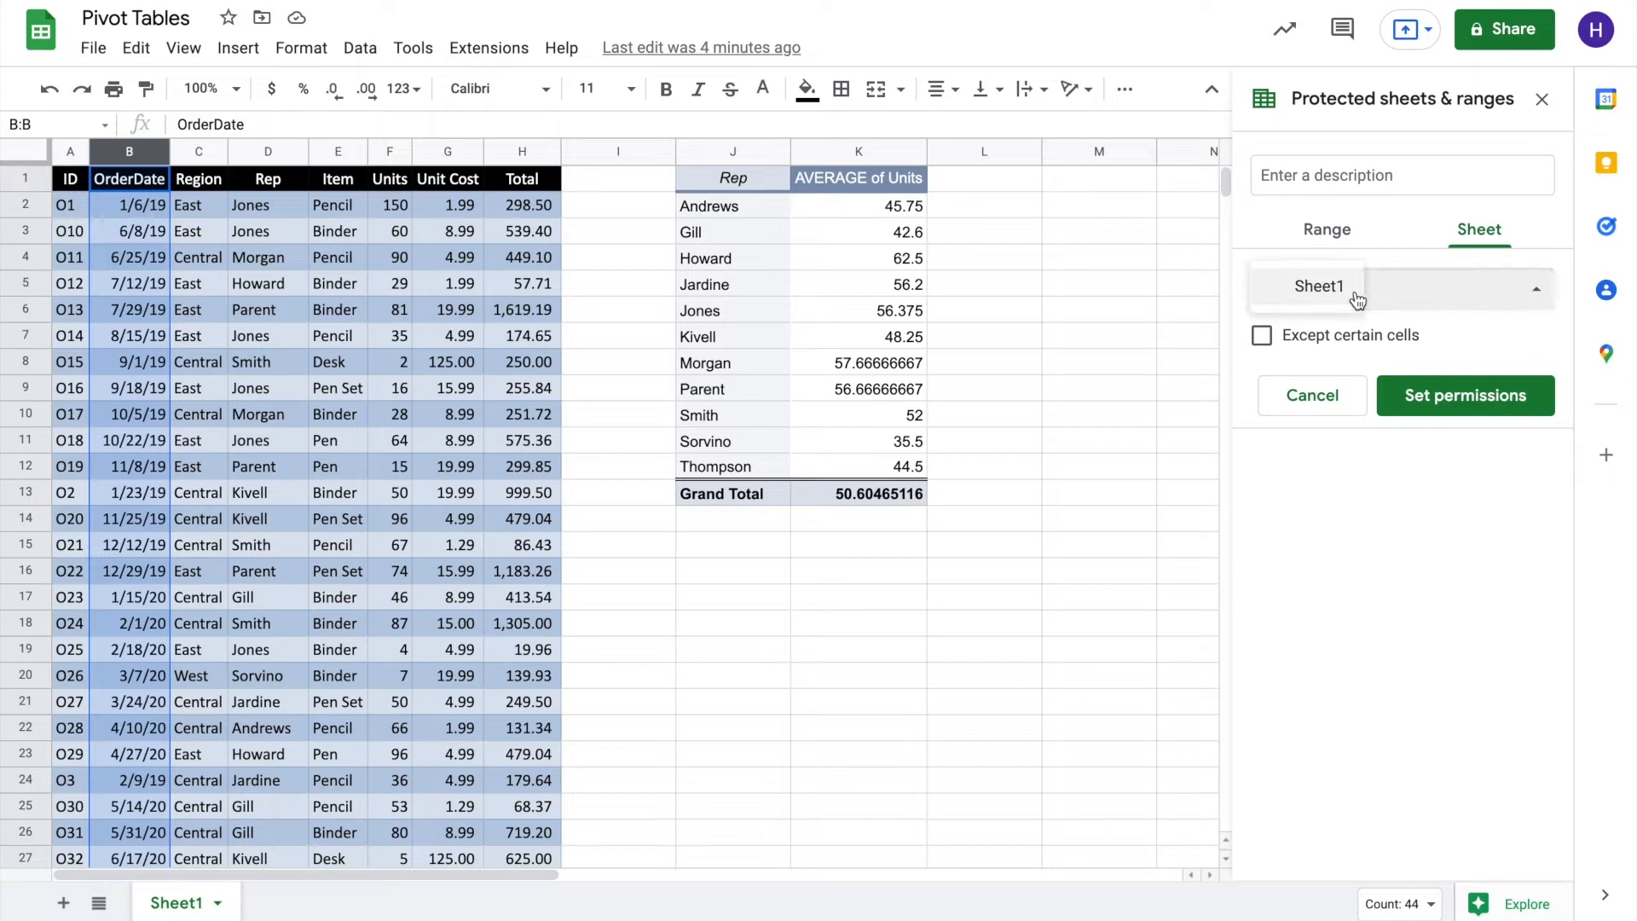
left_click(1378, 290)
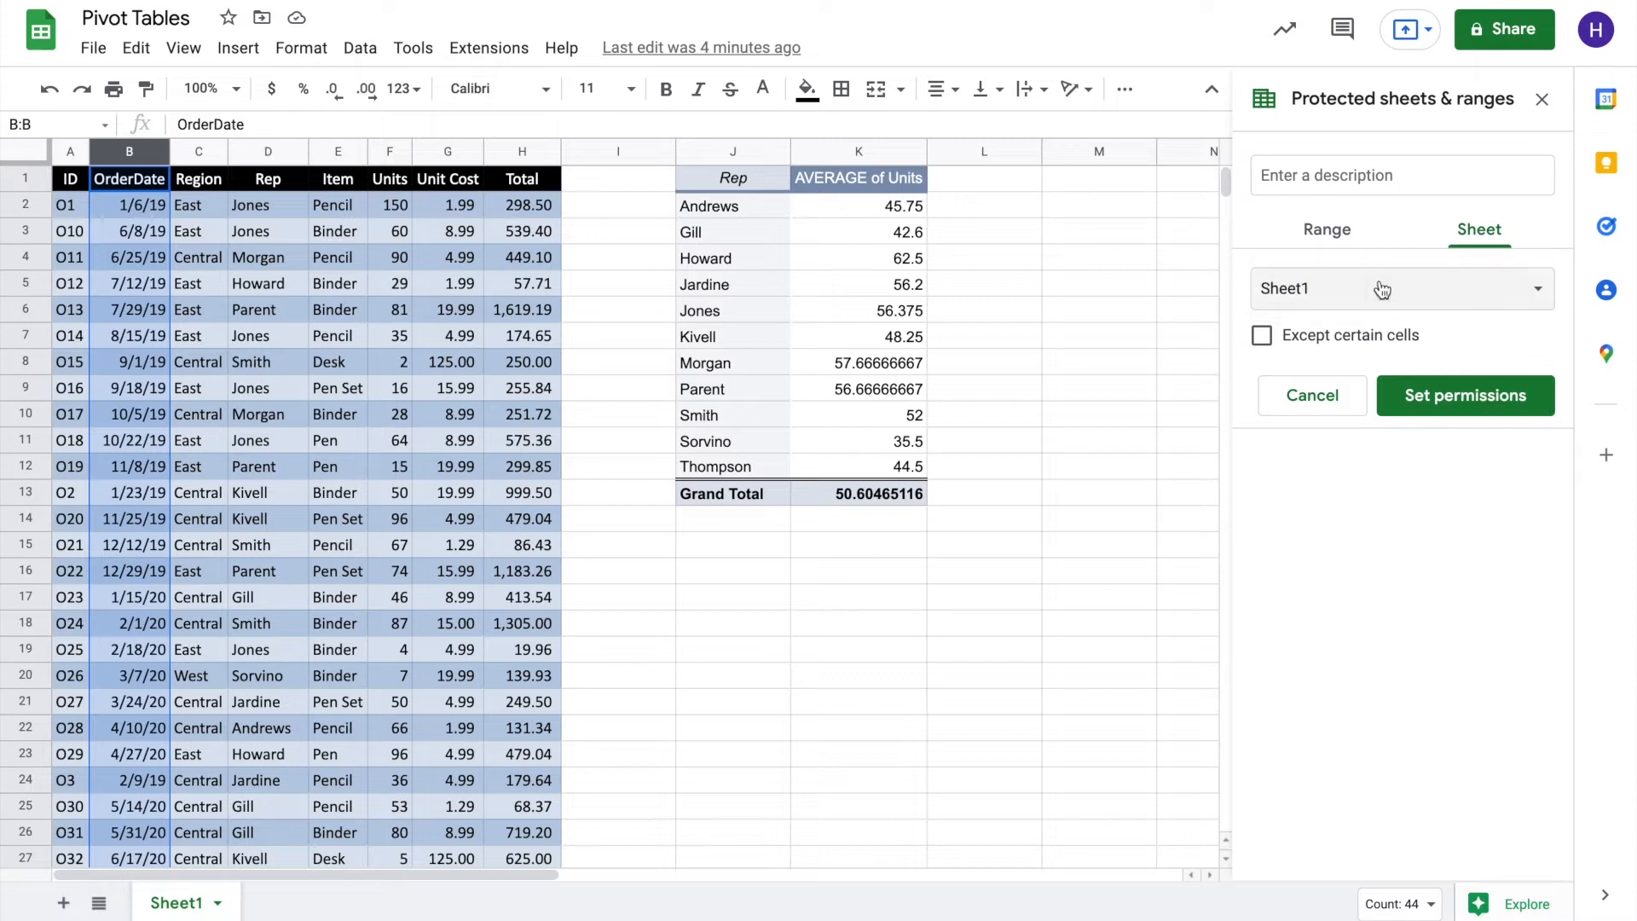
Try exempting the Units column (F:F) from the sheet protection, and turn the exception for certain cells off again
left_click(1261, 337)
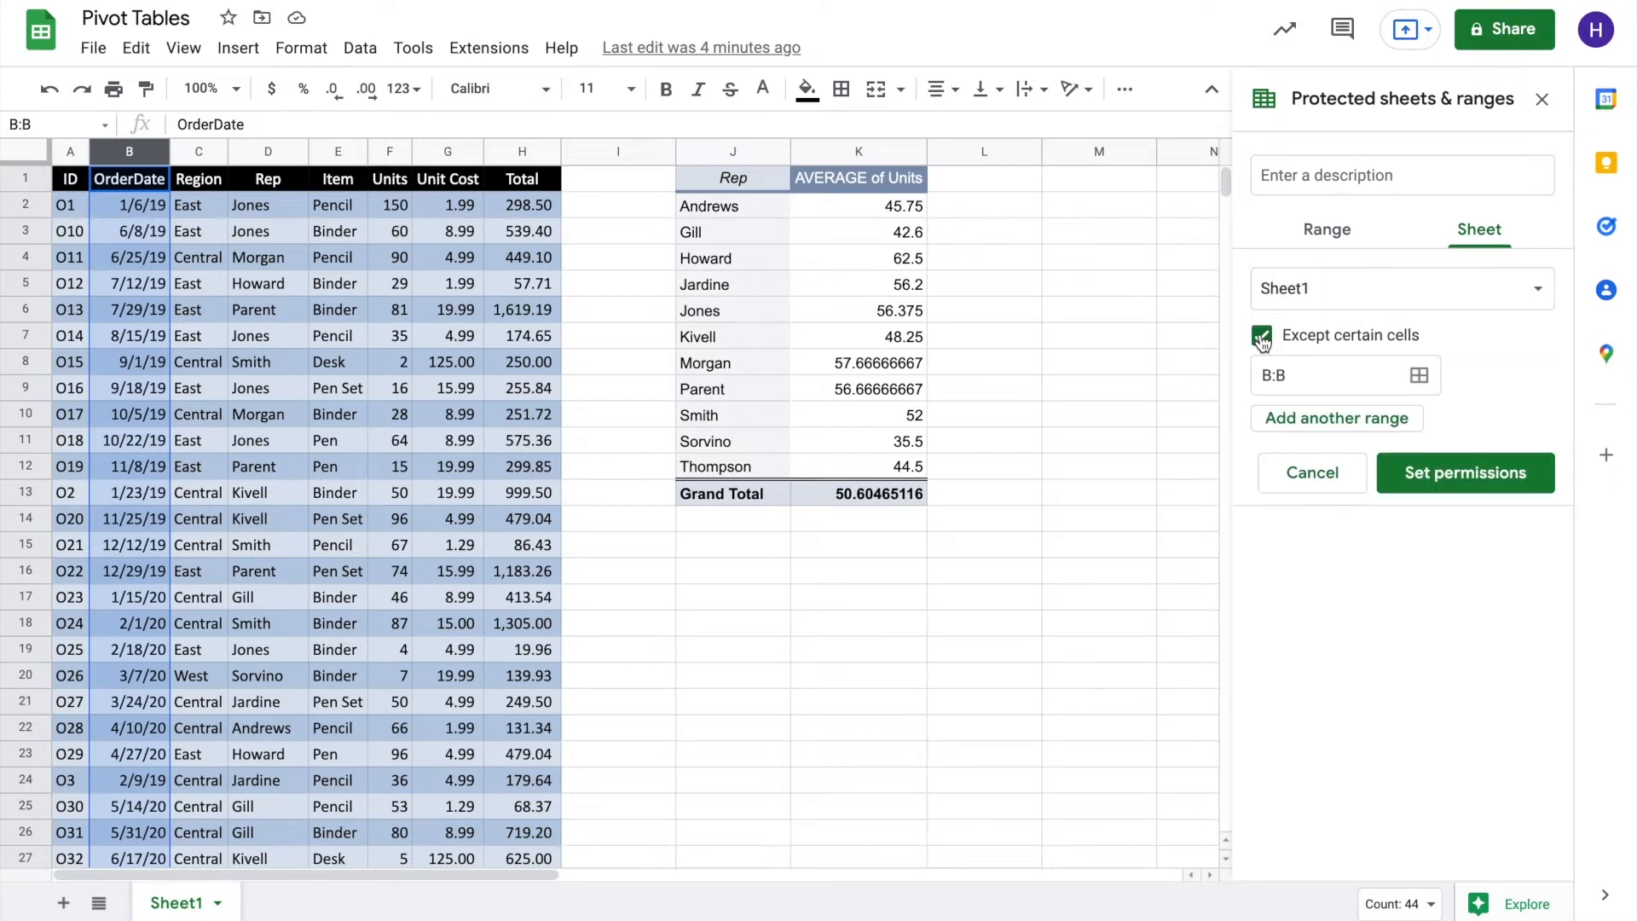
left_click(1418, 378)
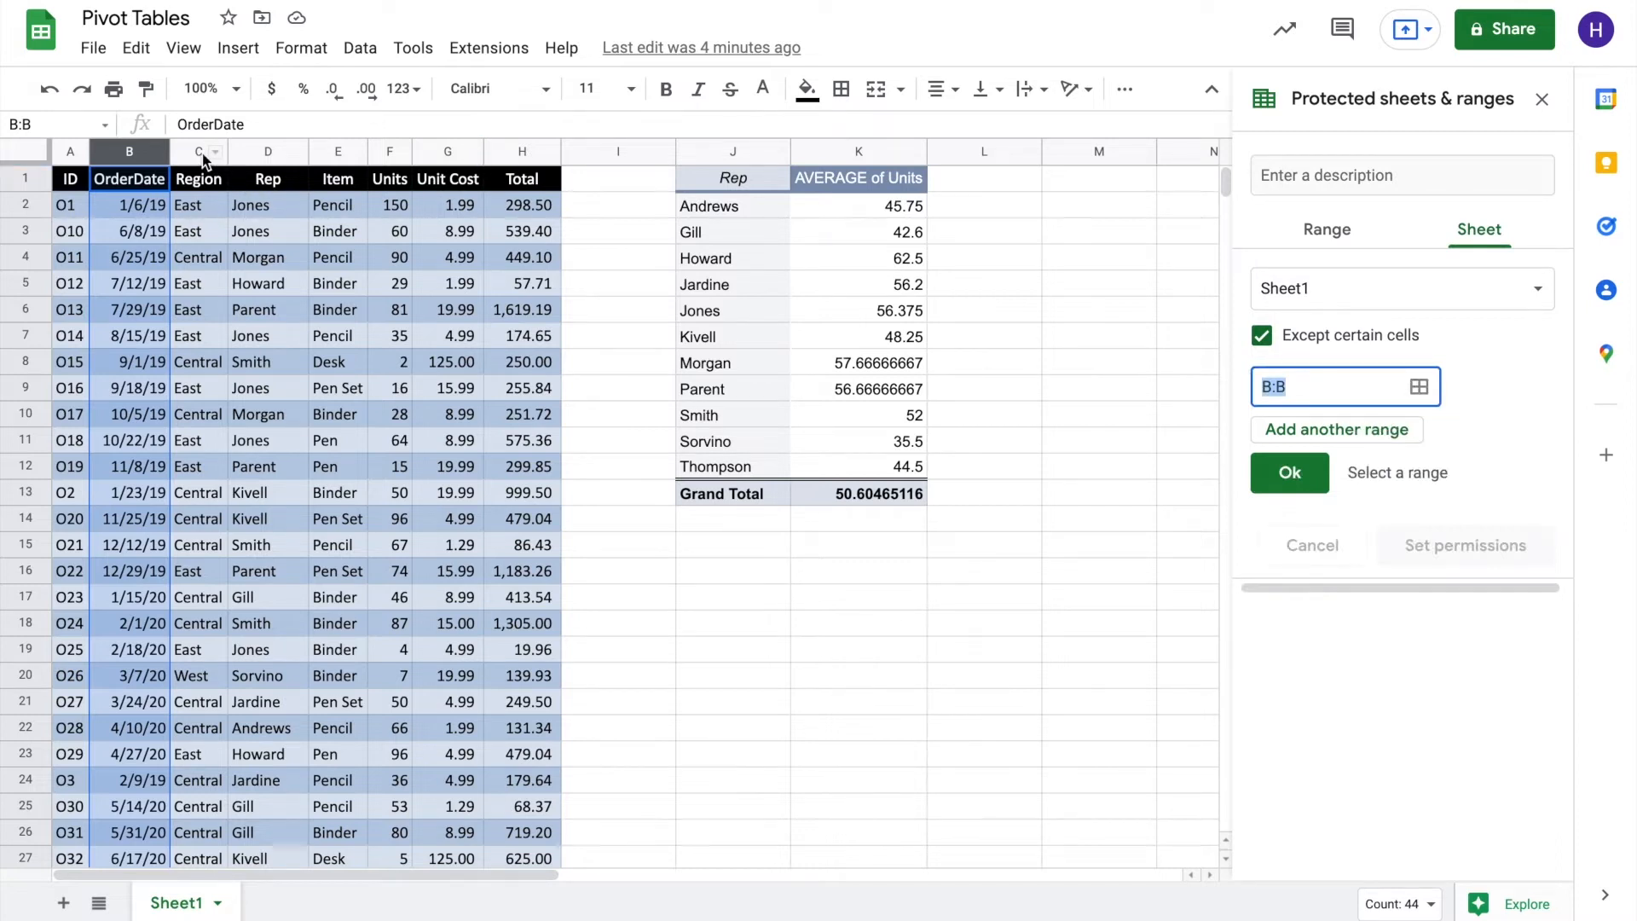
left_click(392, 182)
left_click(390, 152)
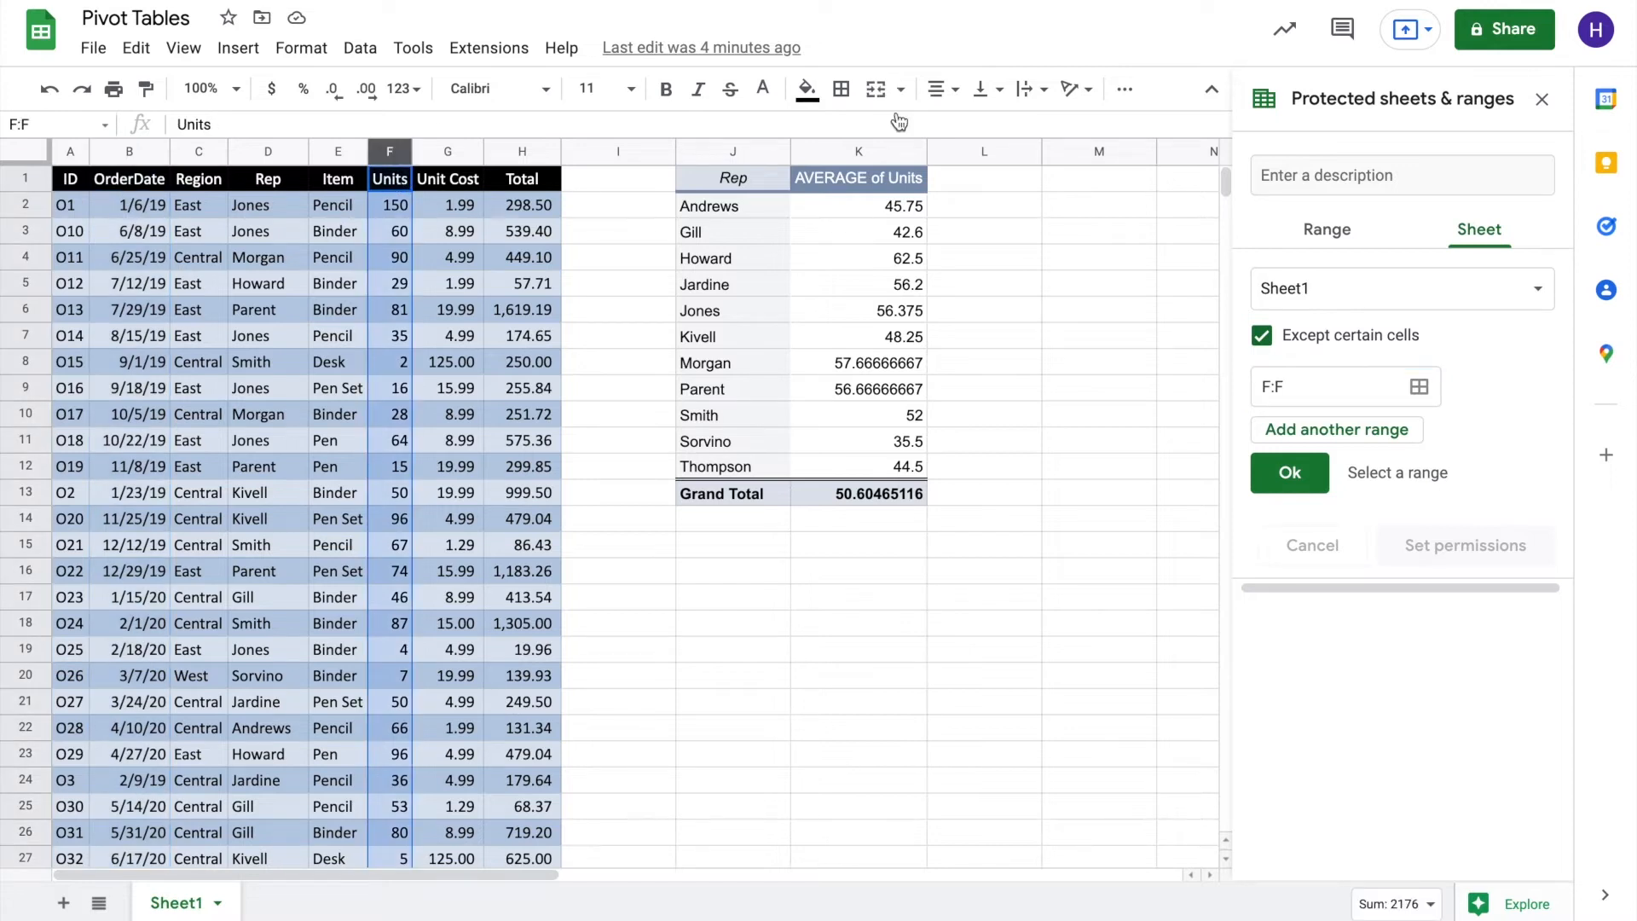
left_click(1288, 472)
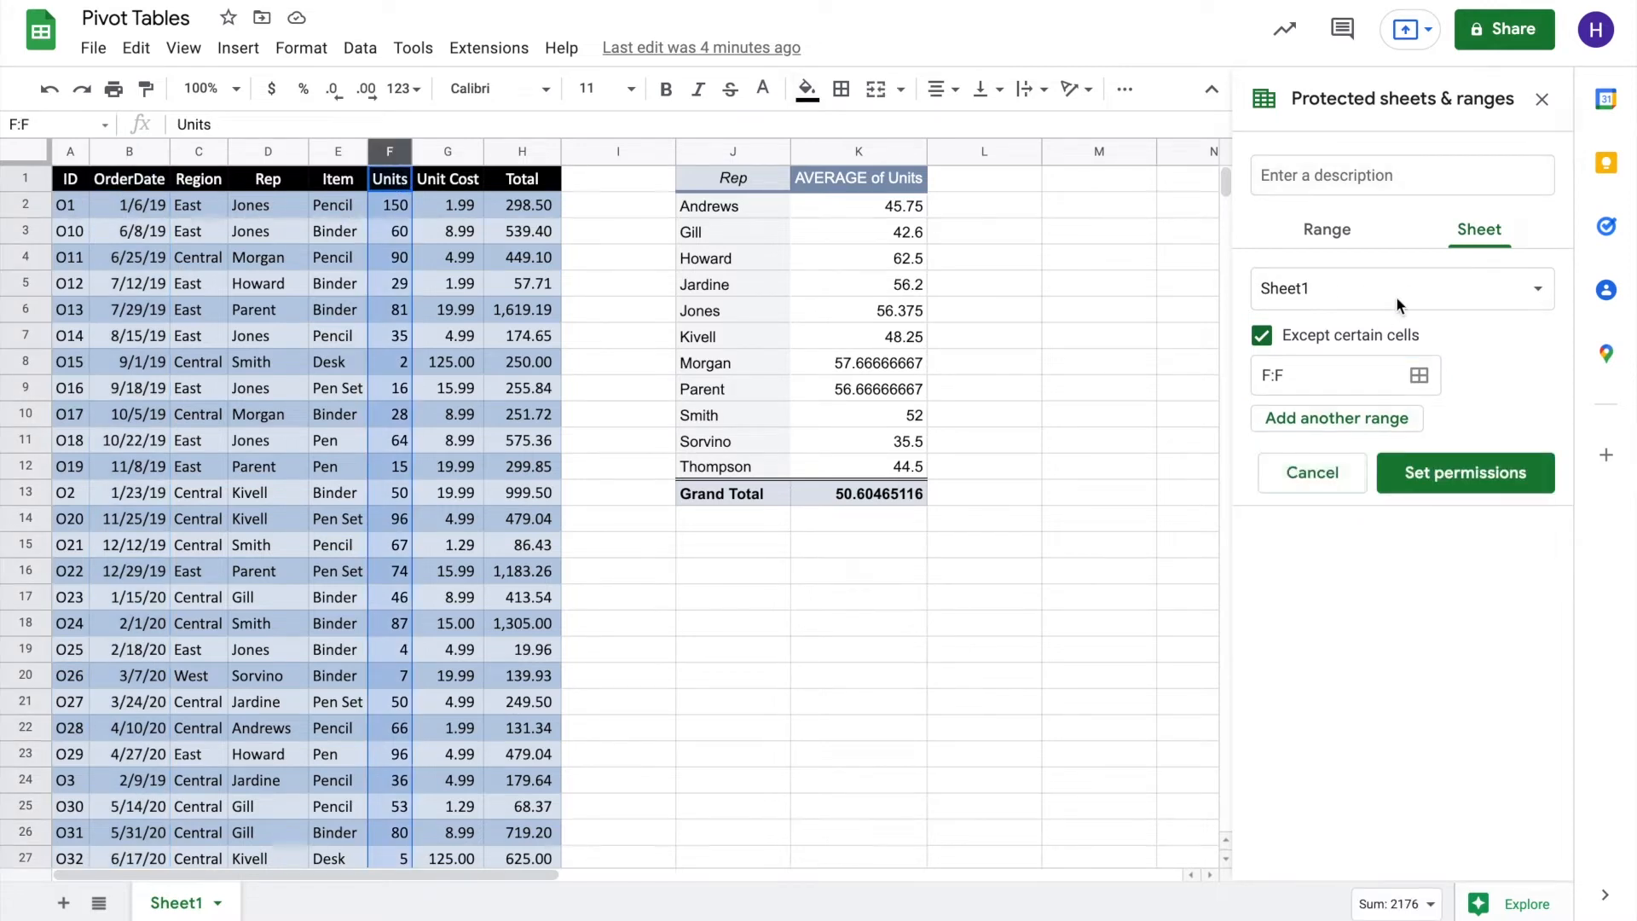
left_click(1421, 335)
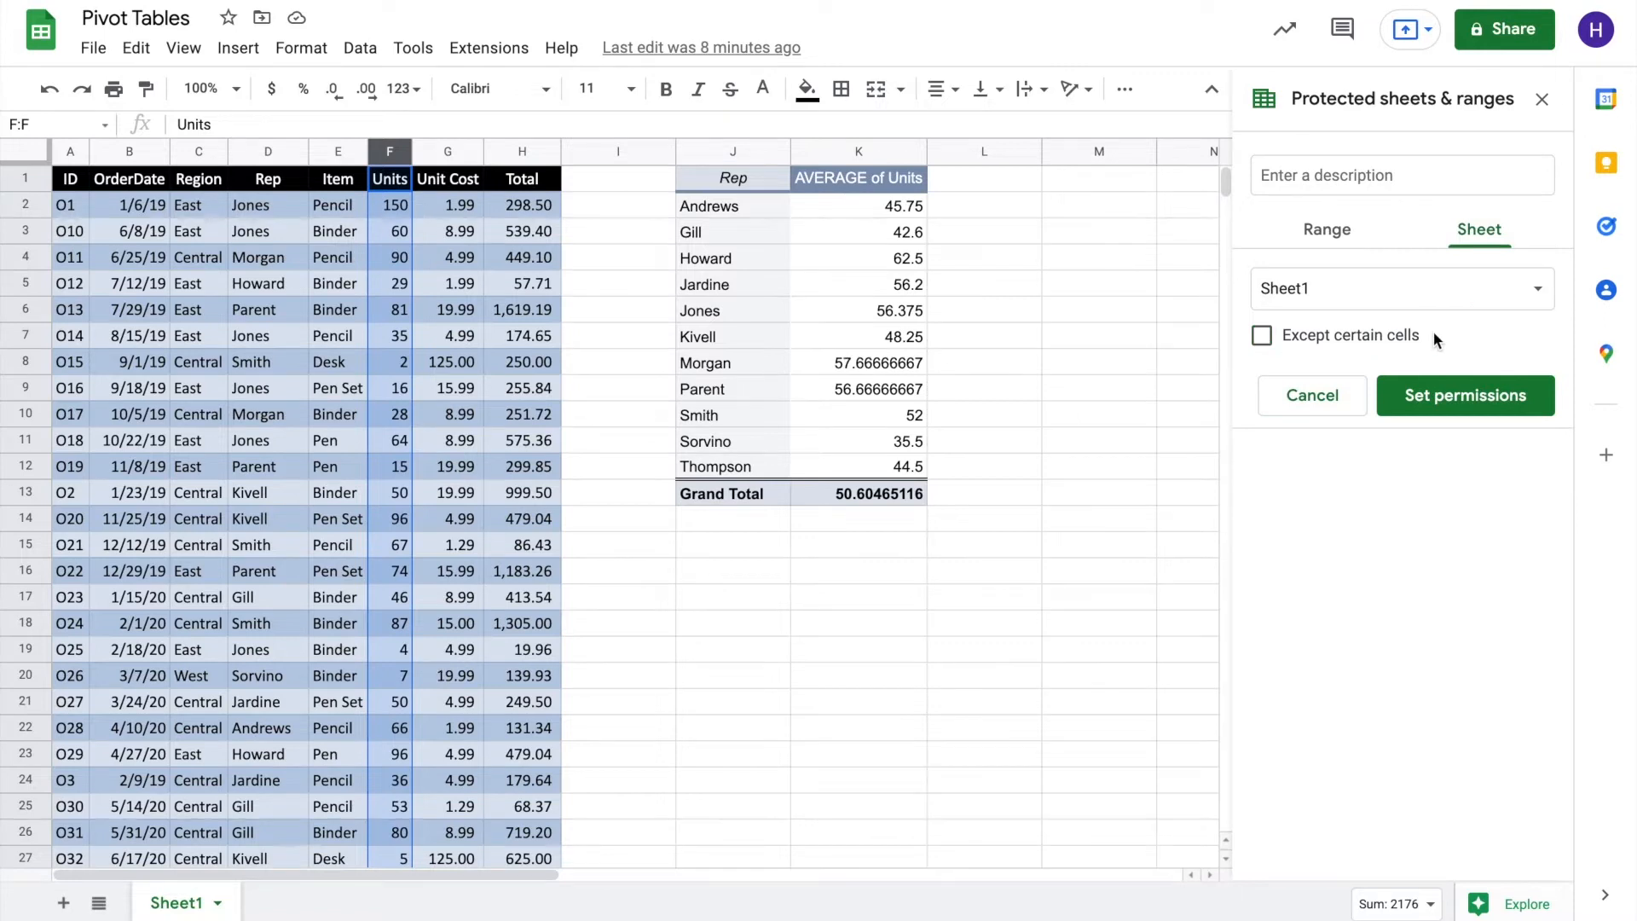
Set up editing permissions for Sheet1, trying the warning option before returning to restricting who can edit
left_click(1441, 391)
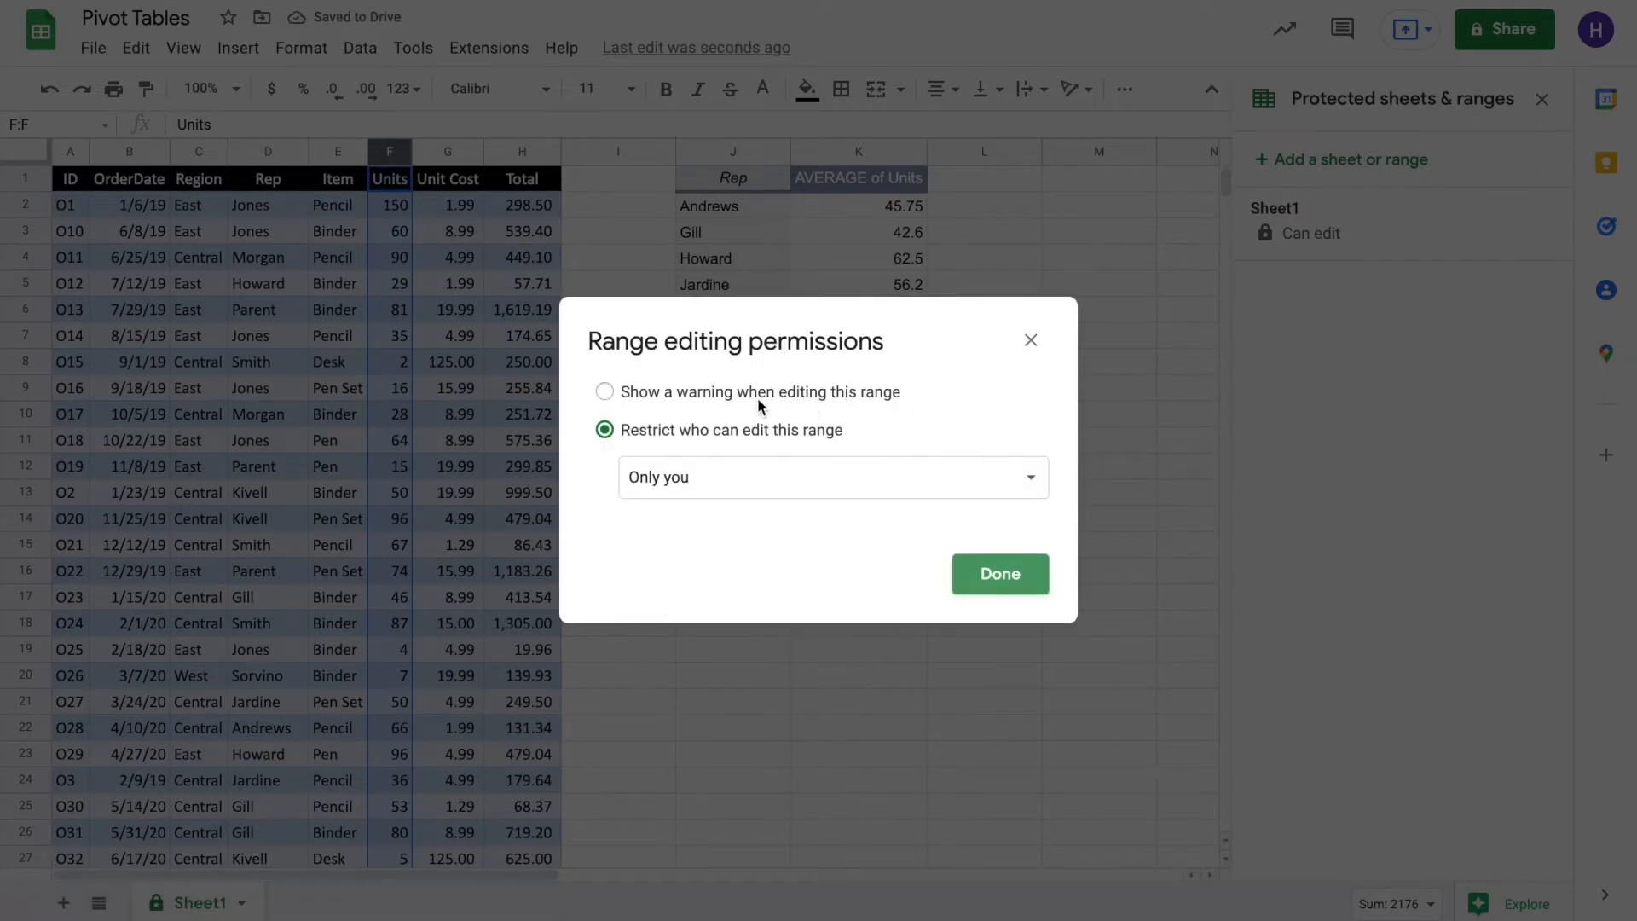
left_click(714, 395)
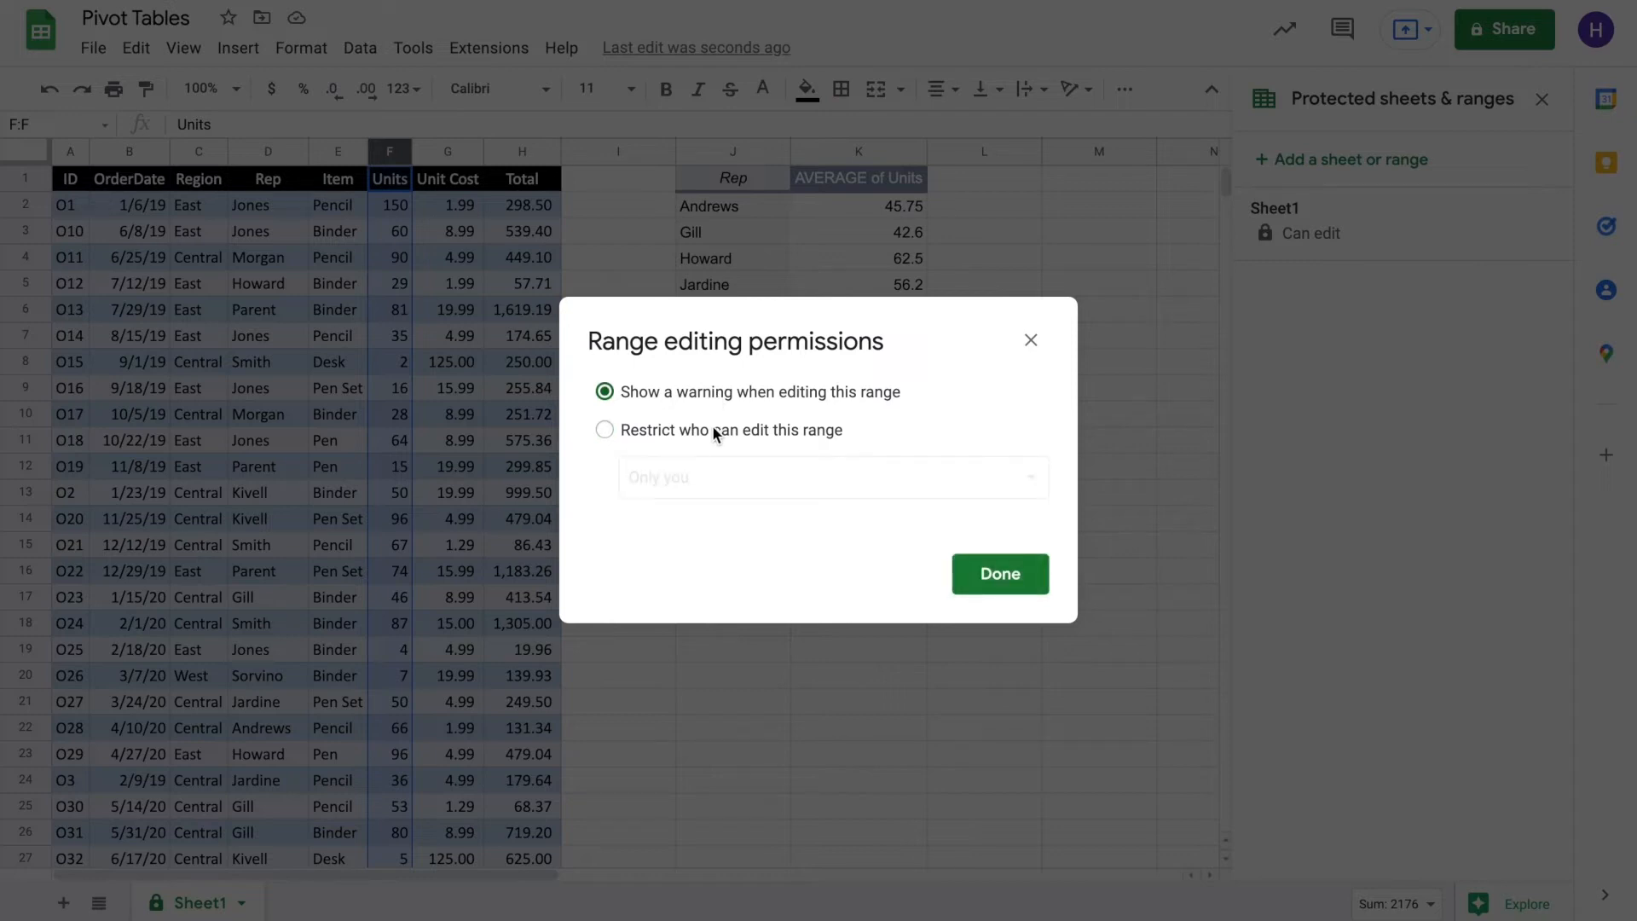
left_click(712, 431)
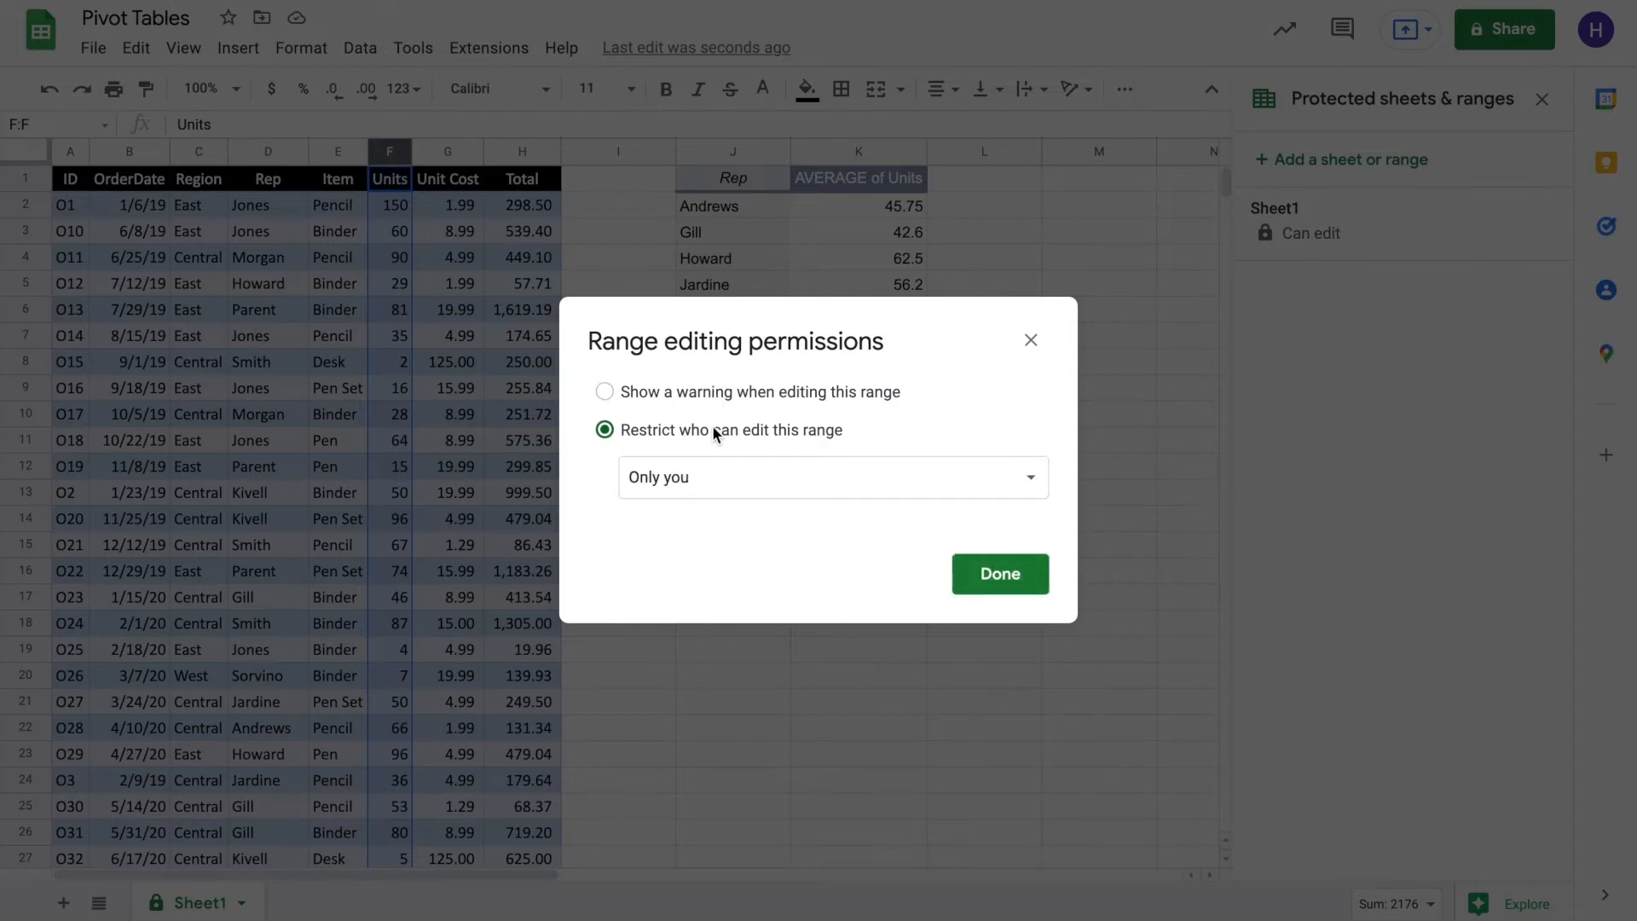
left_click(713, 404)
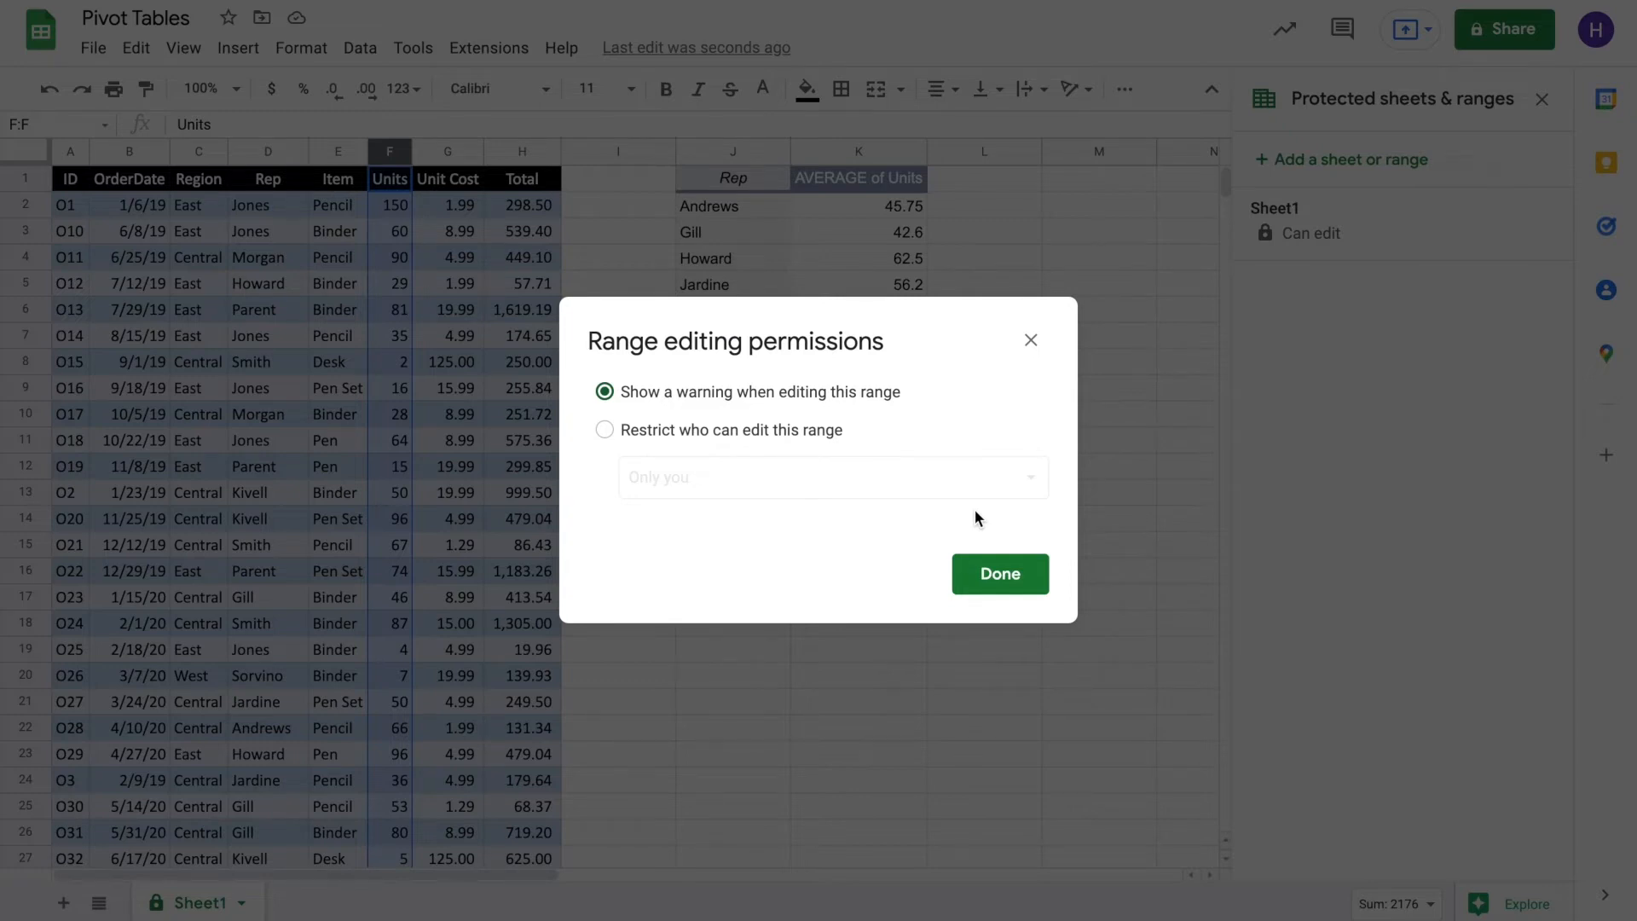
left_click(811, 430)
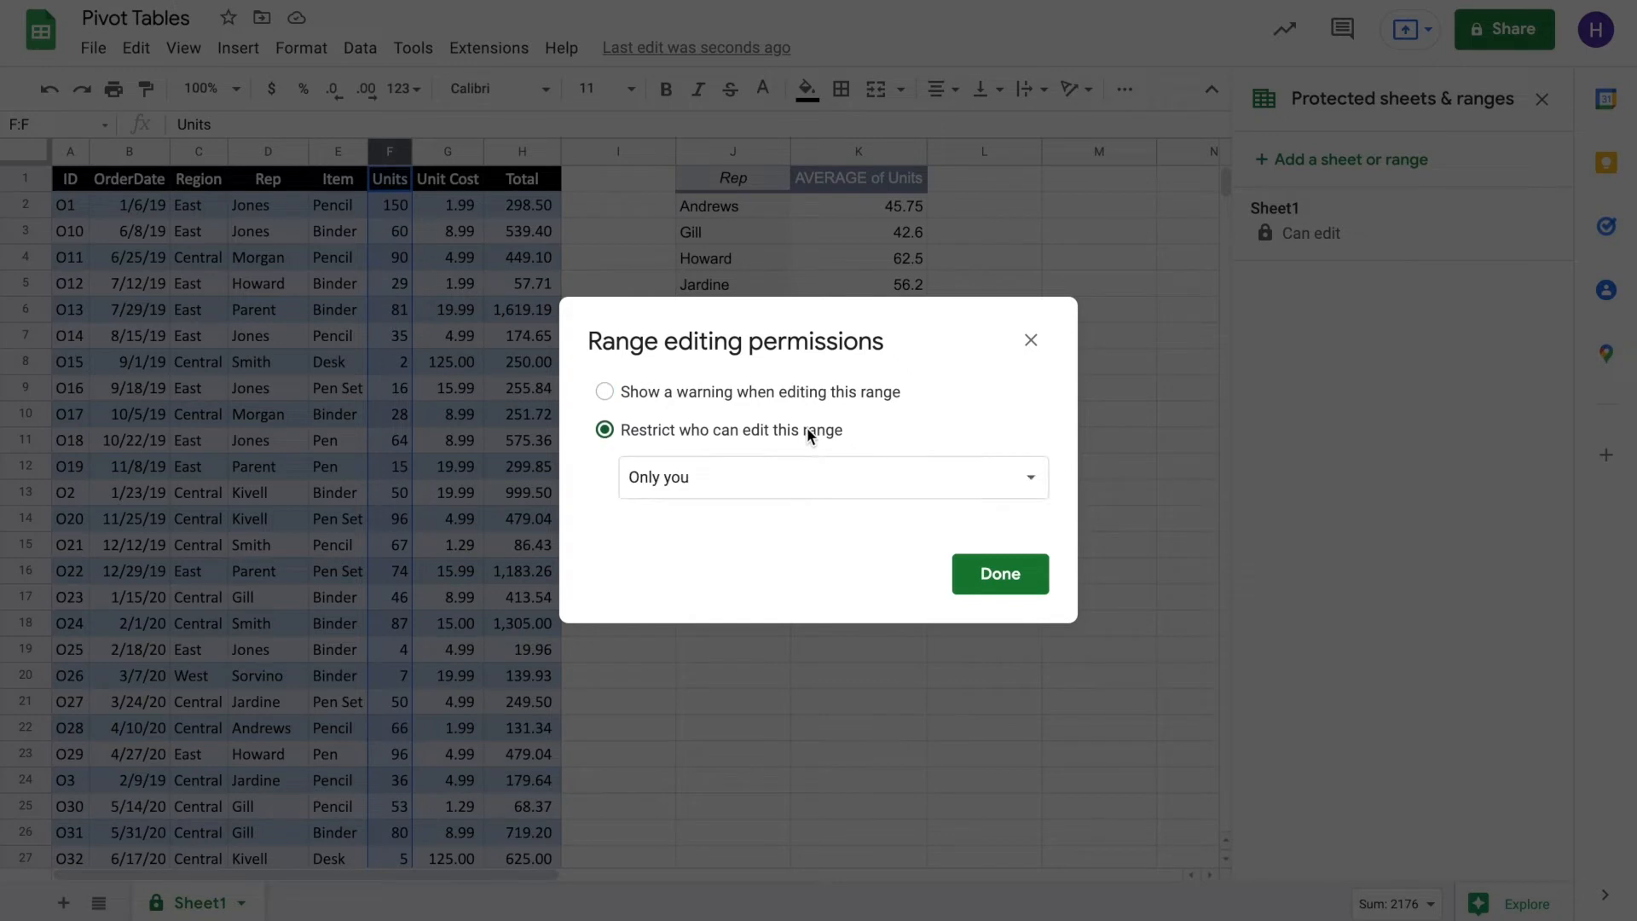
Try the Custom and Copy permissions from another range options, and save the sheet protection restricted to Only you
left_click(824, 482)
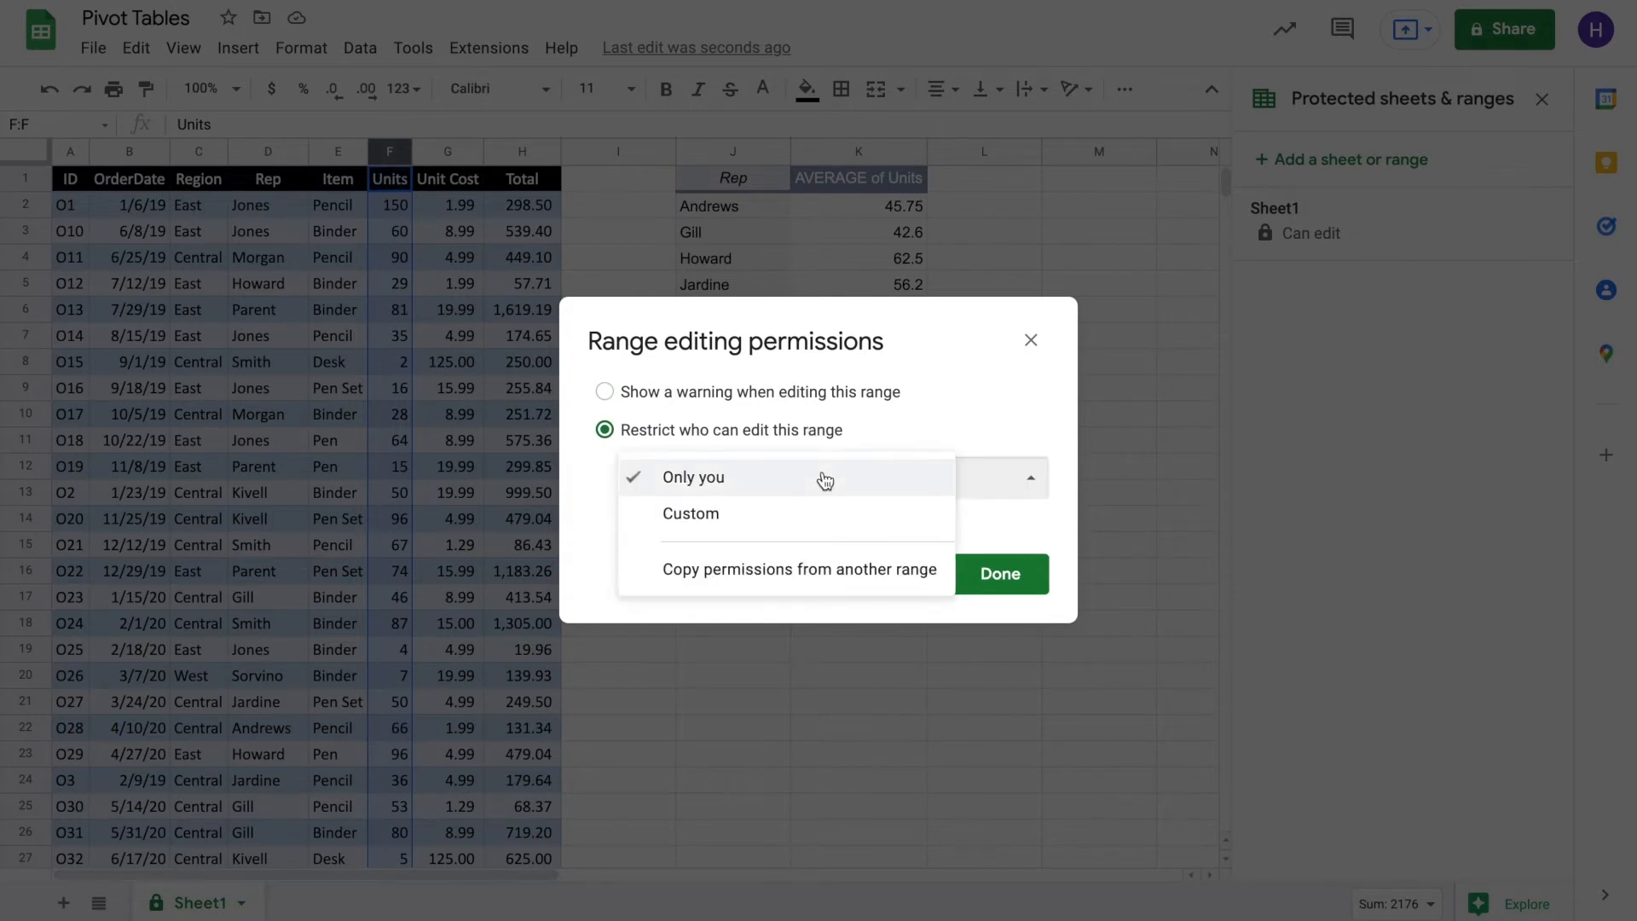
left_click(782, 516)
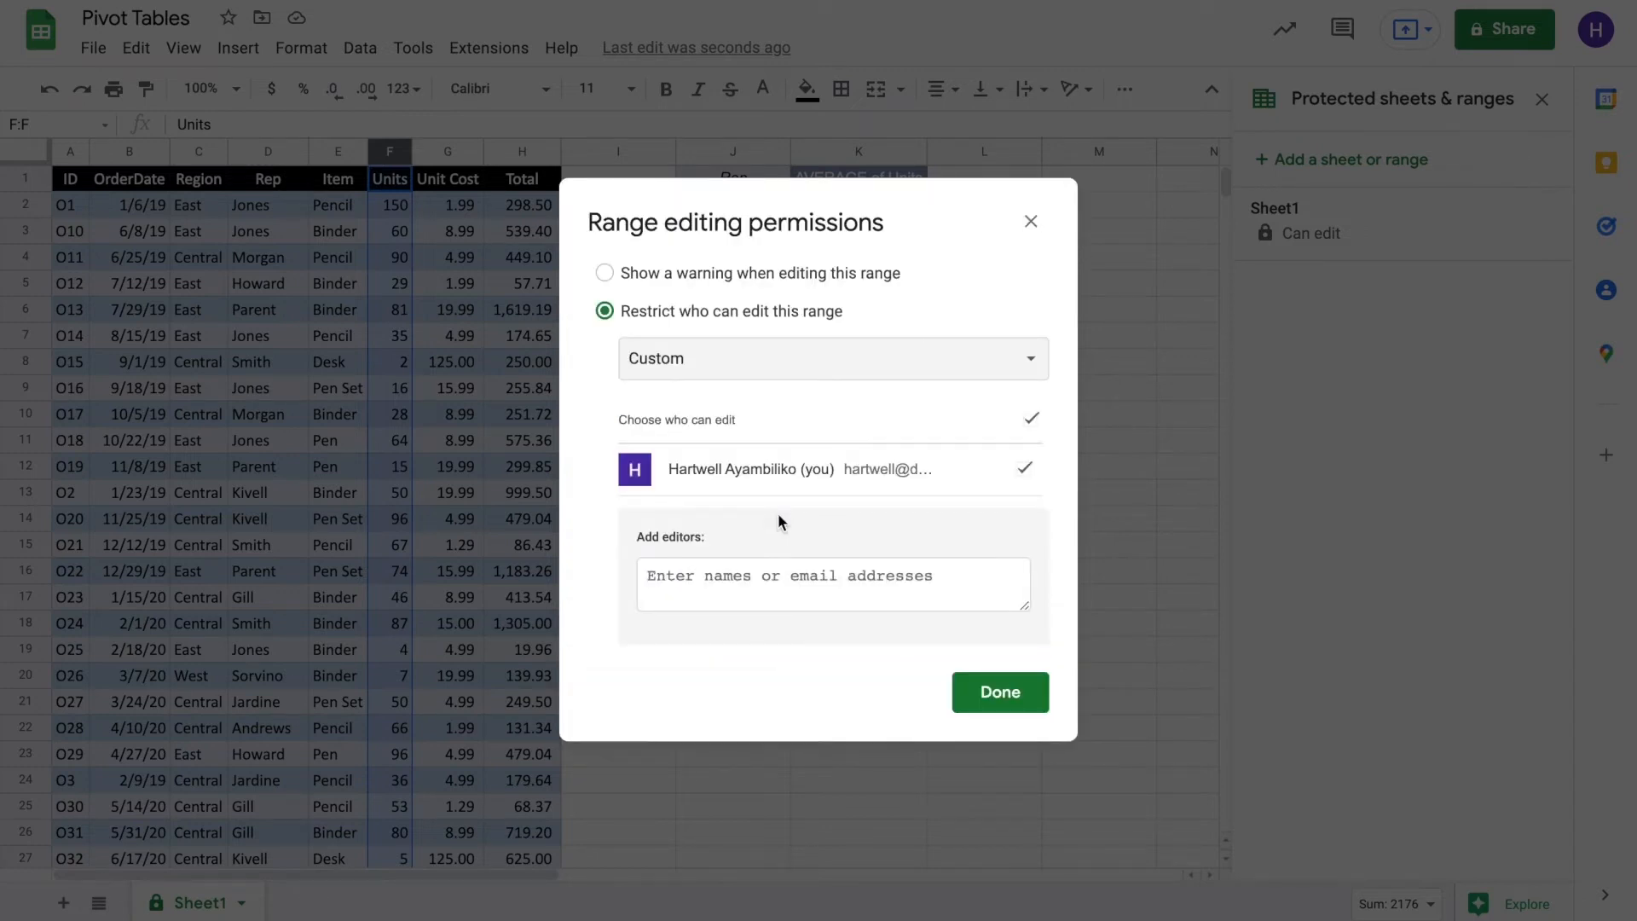
left_click(798, 567)
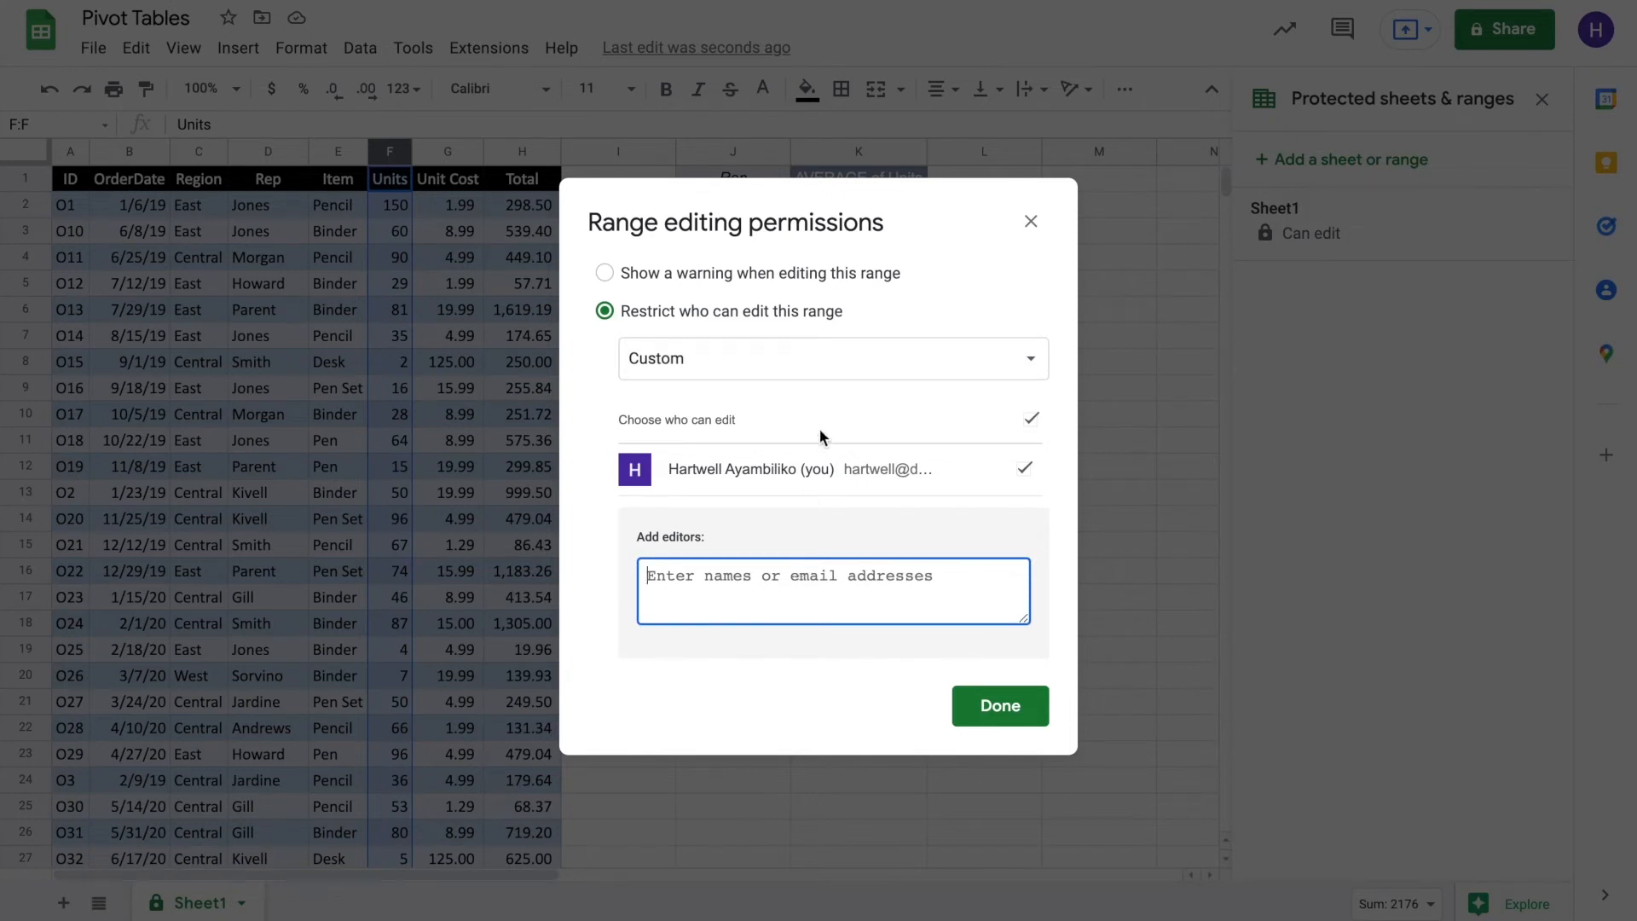
left_click(840, 364)
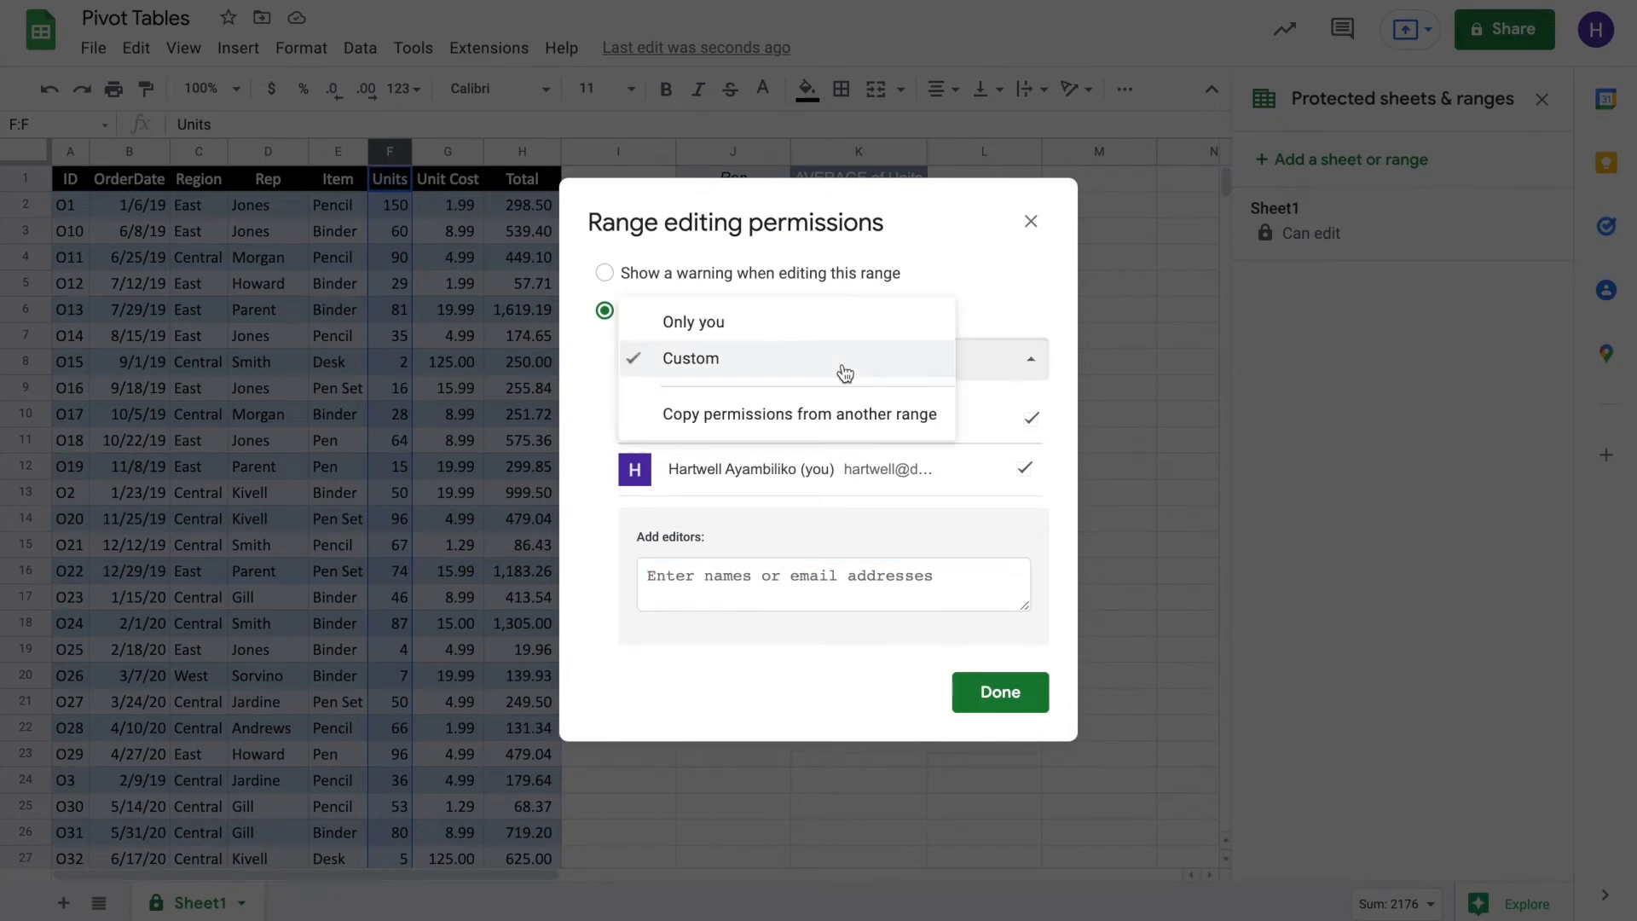
left_click(807, 415)
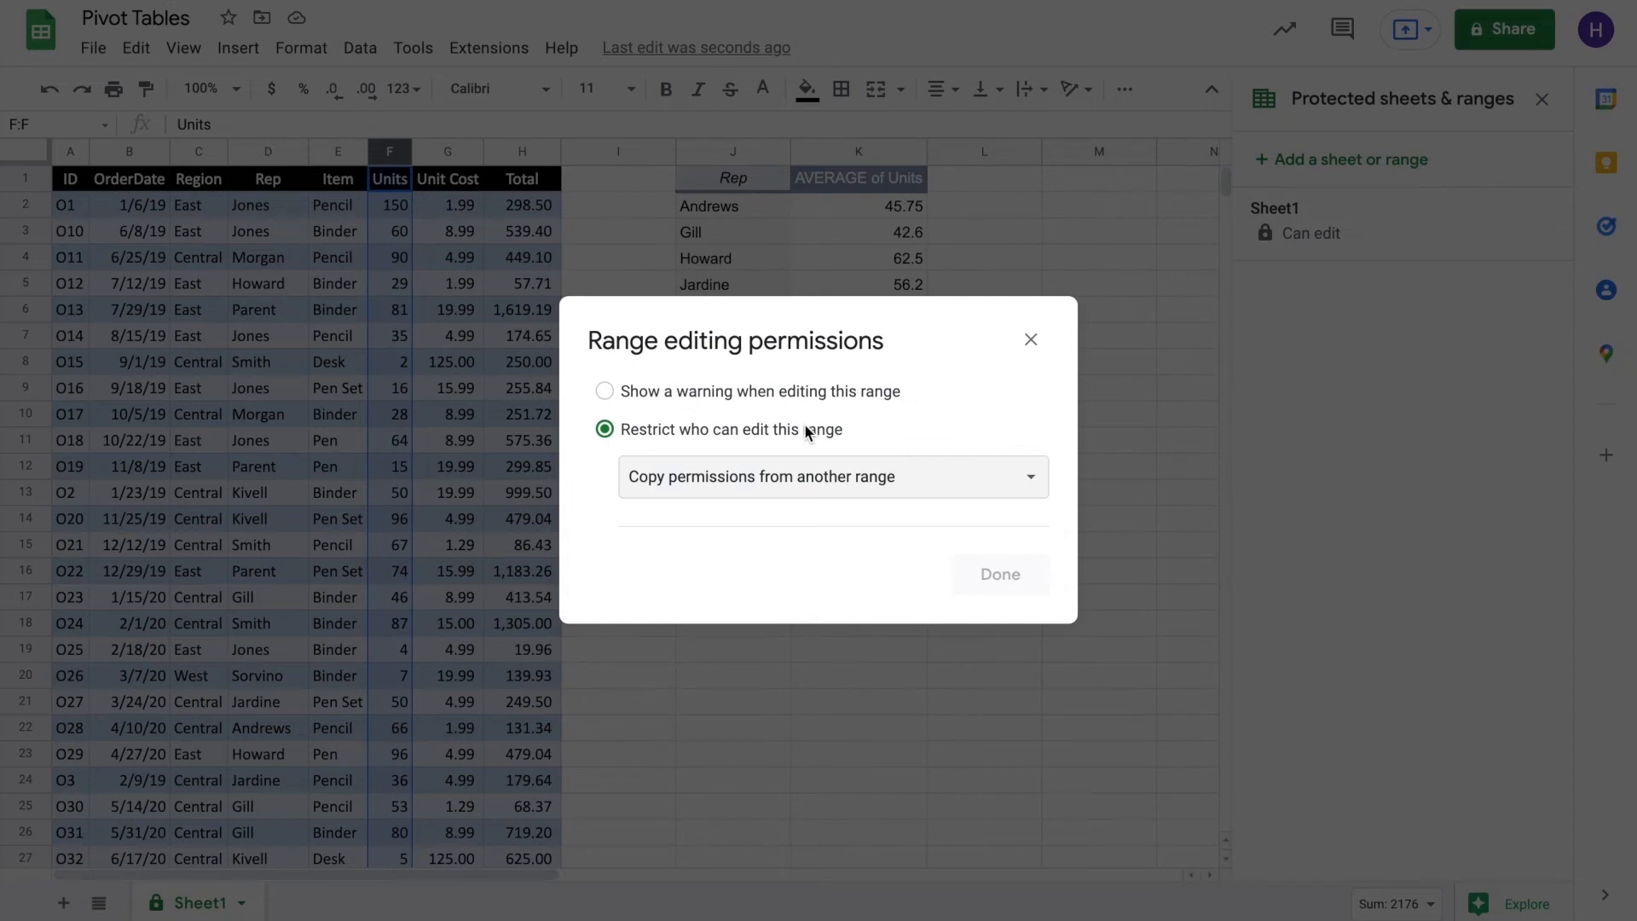
left_click(805, 478)
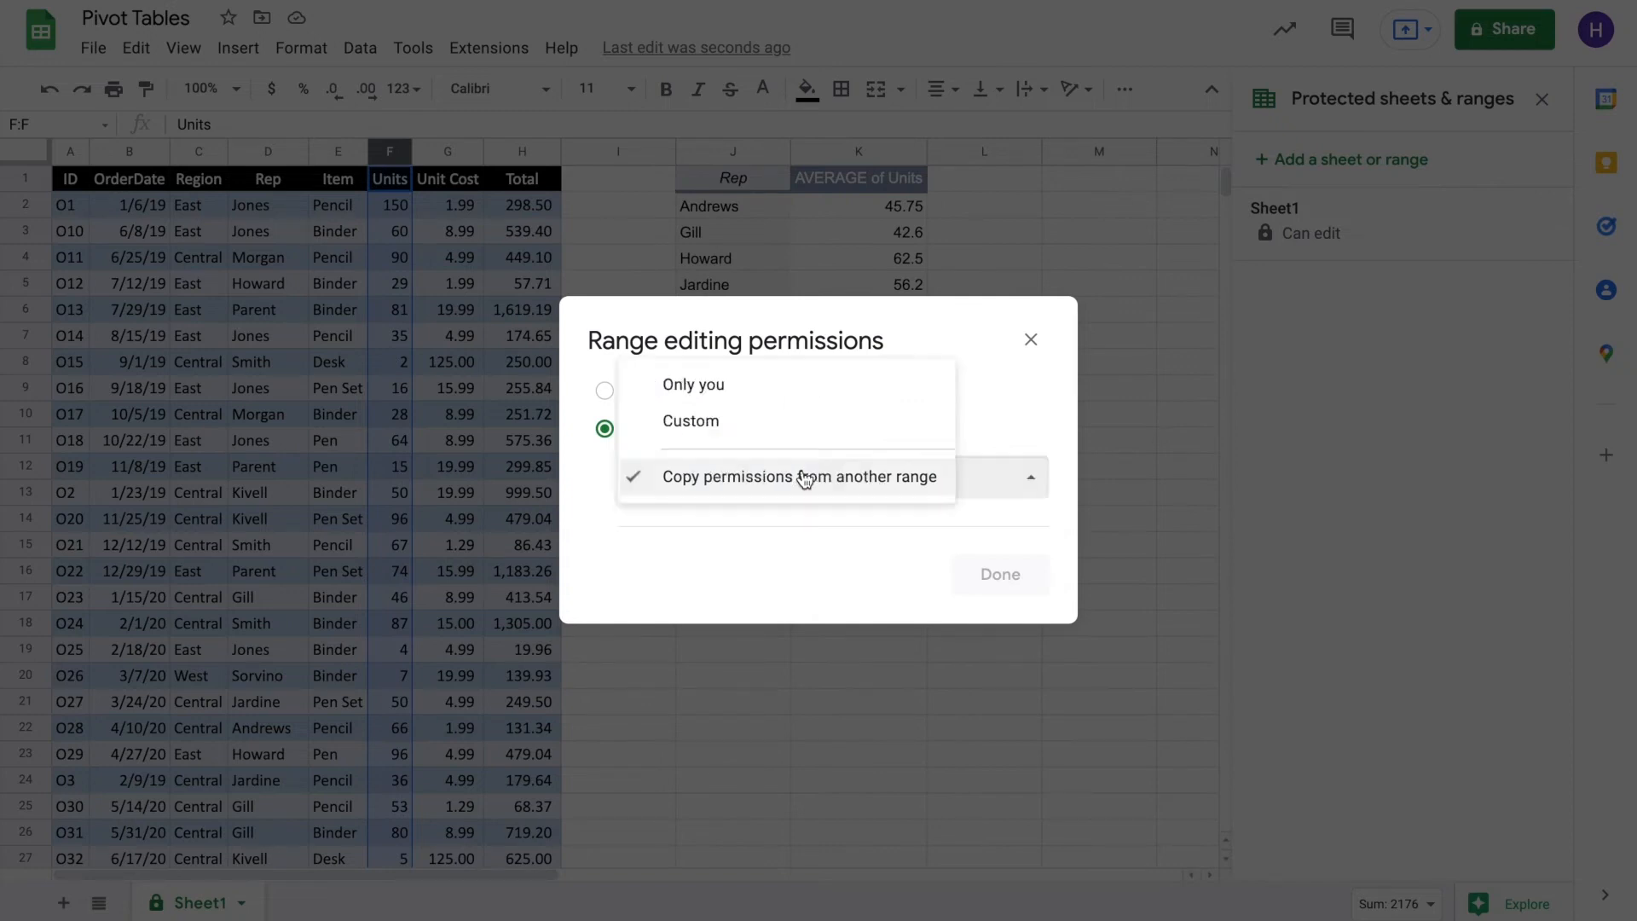
left_click(804, 397)
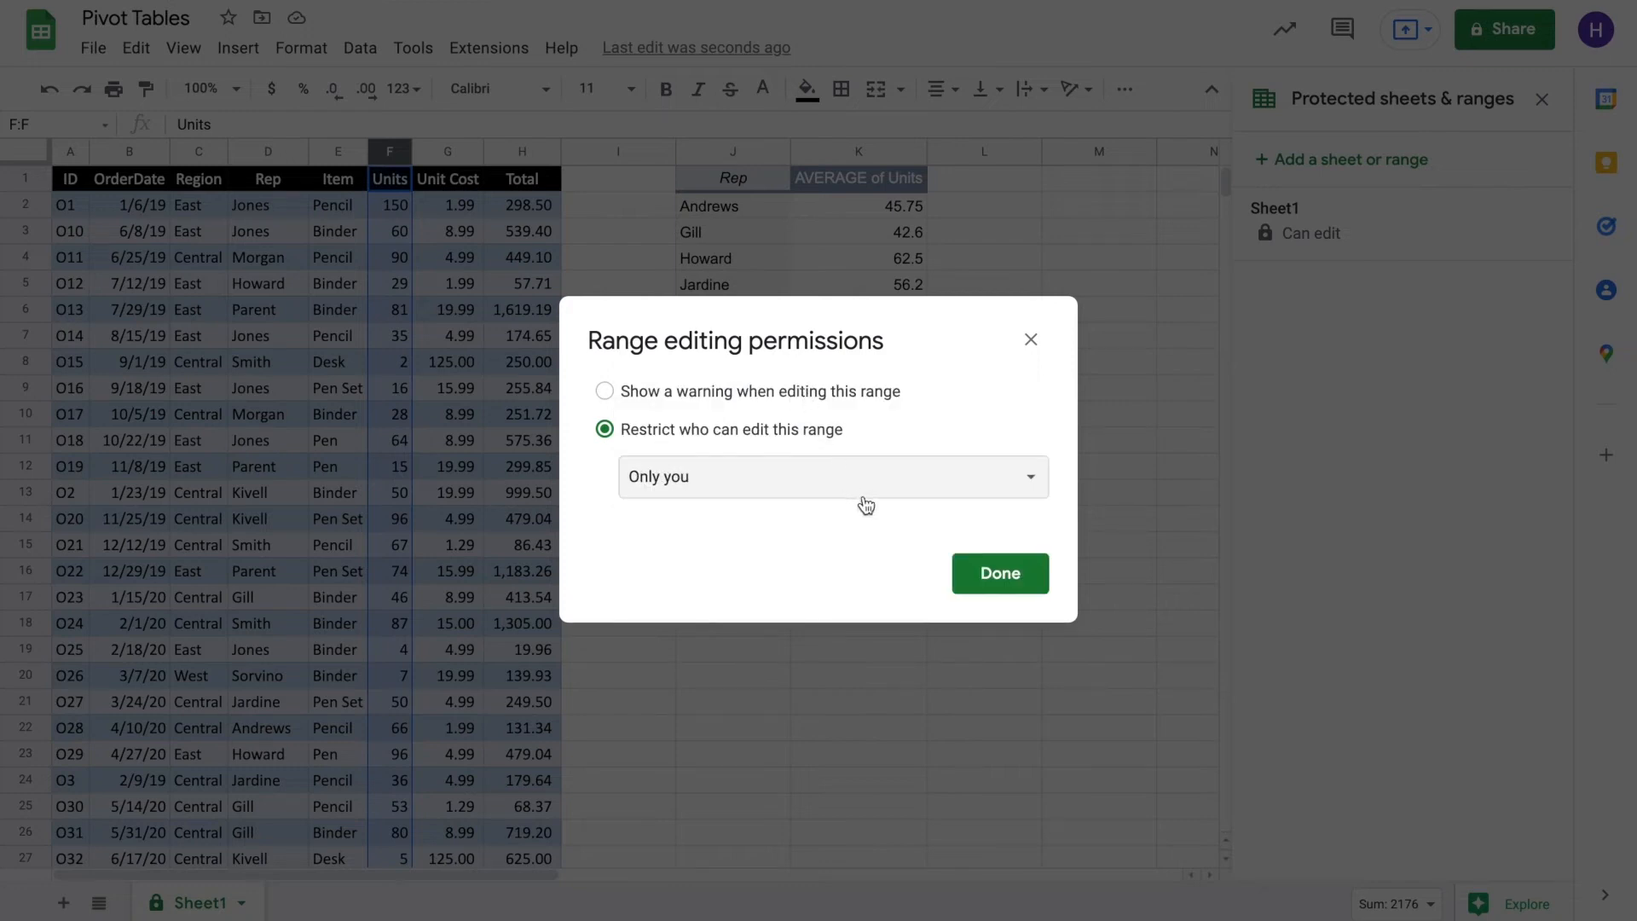
left_click(983, 576)
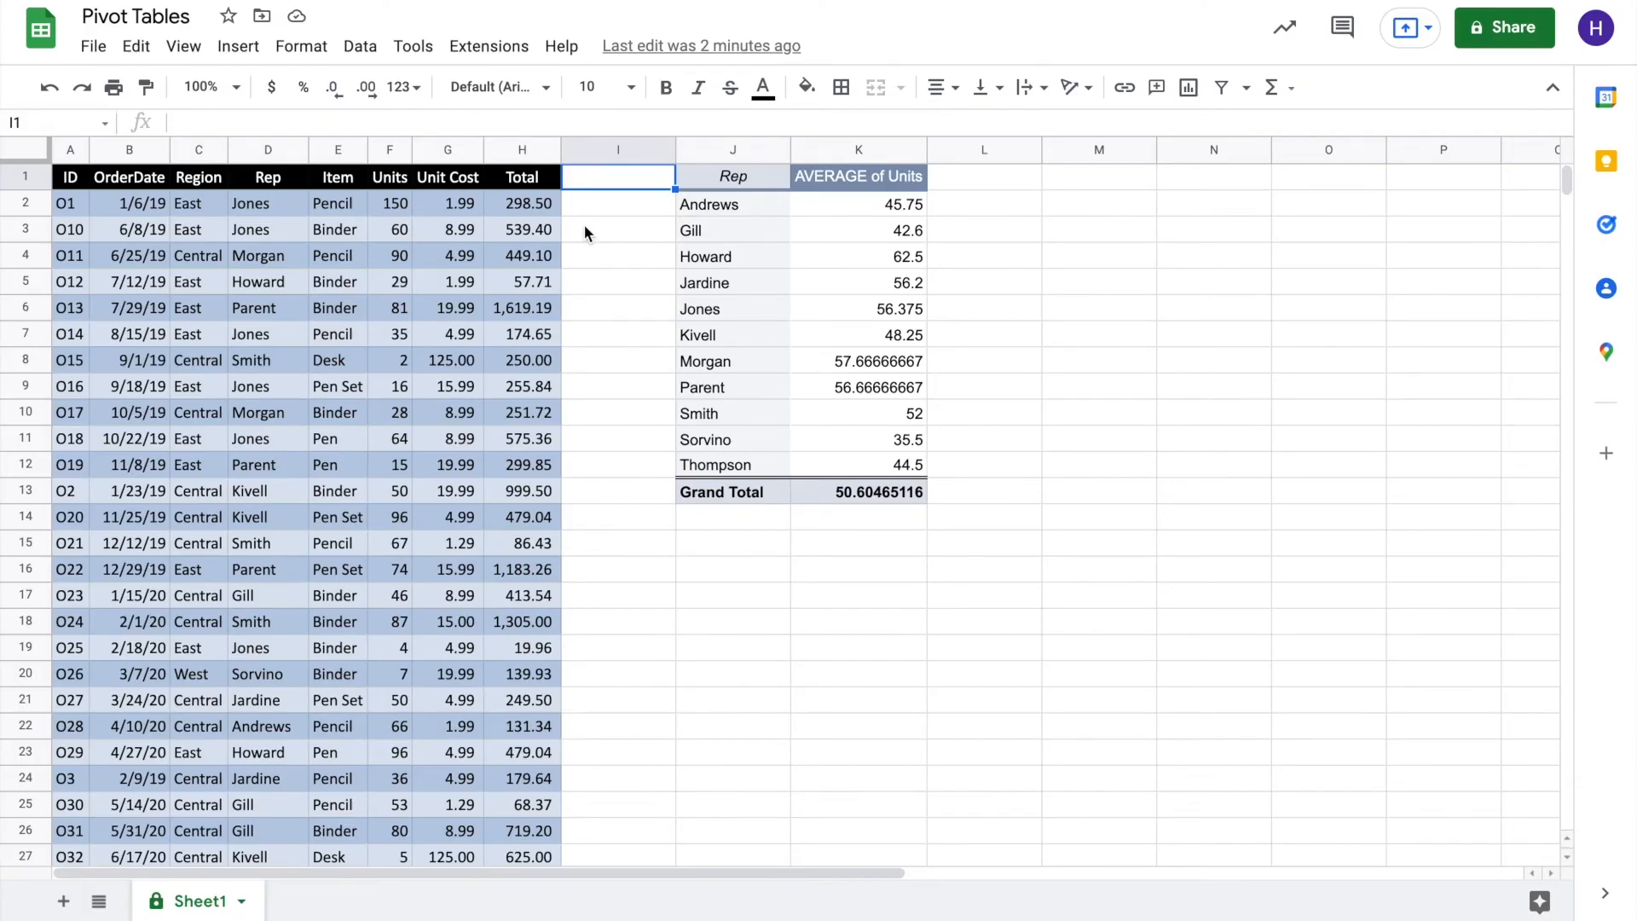
Open the existing protection on Sheet1 for editing and enter the description "Sheet 1"
left_click(368, 51)
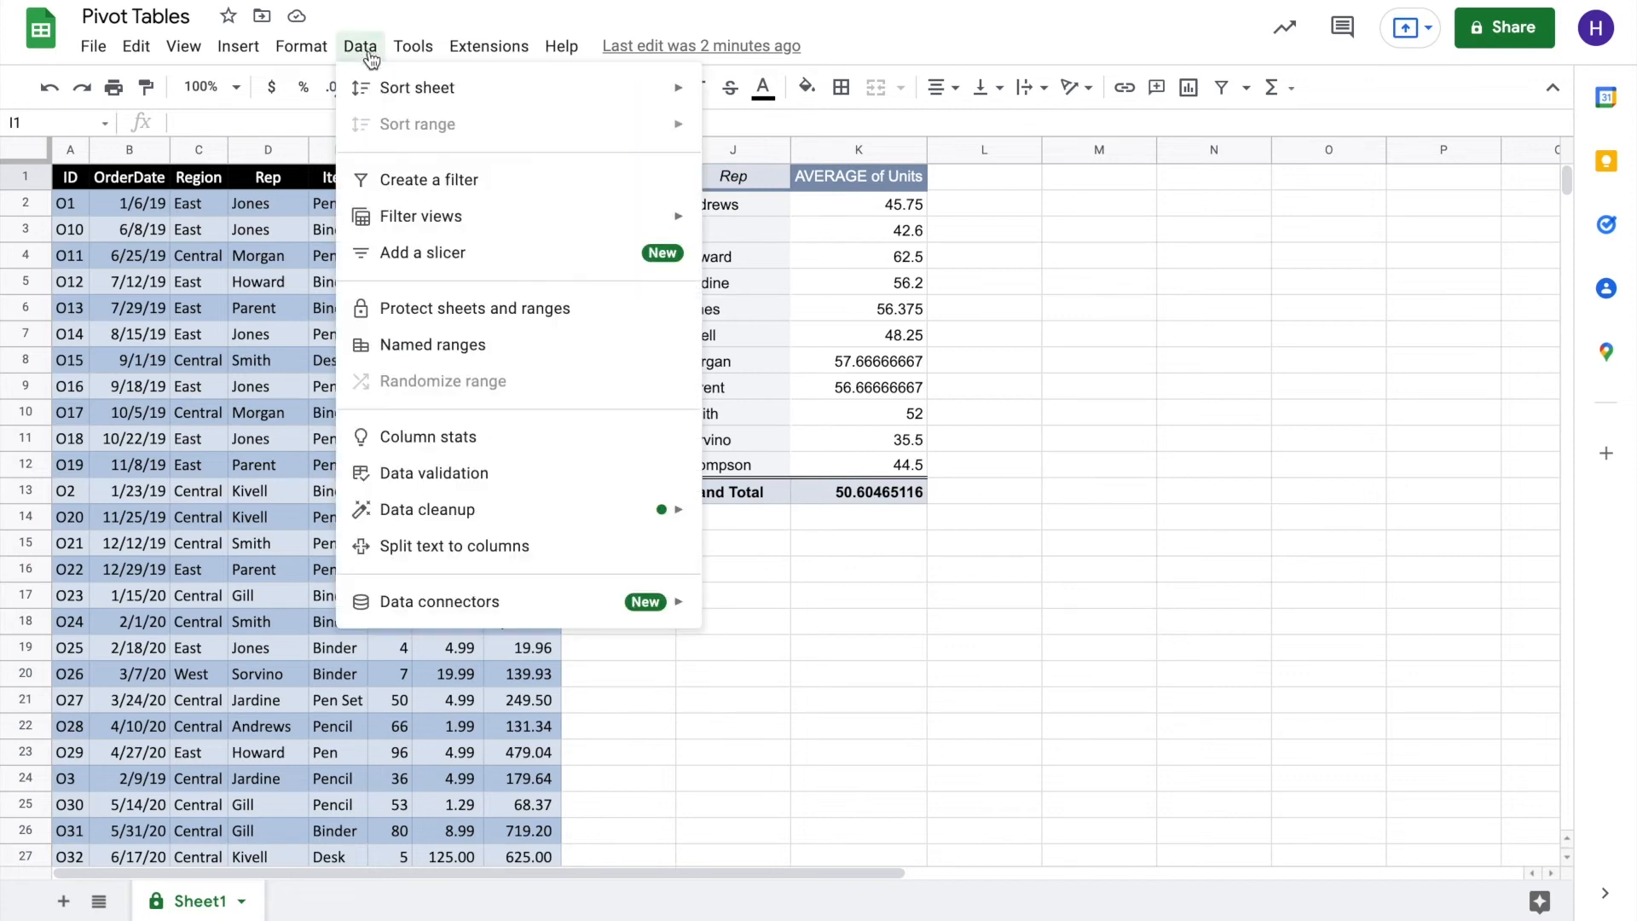
left_click(454, 309)
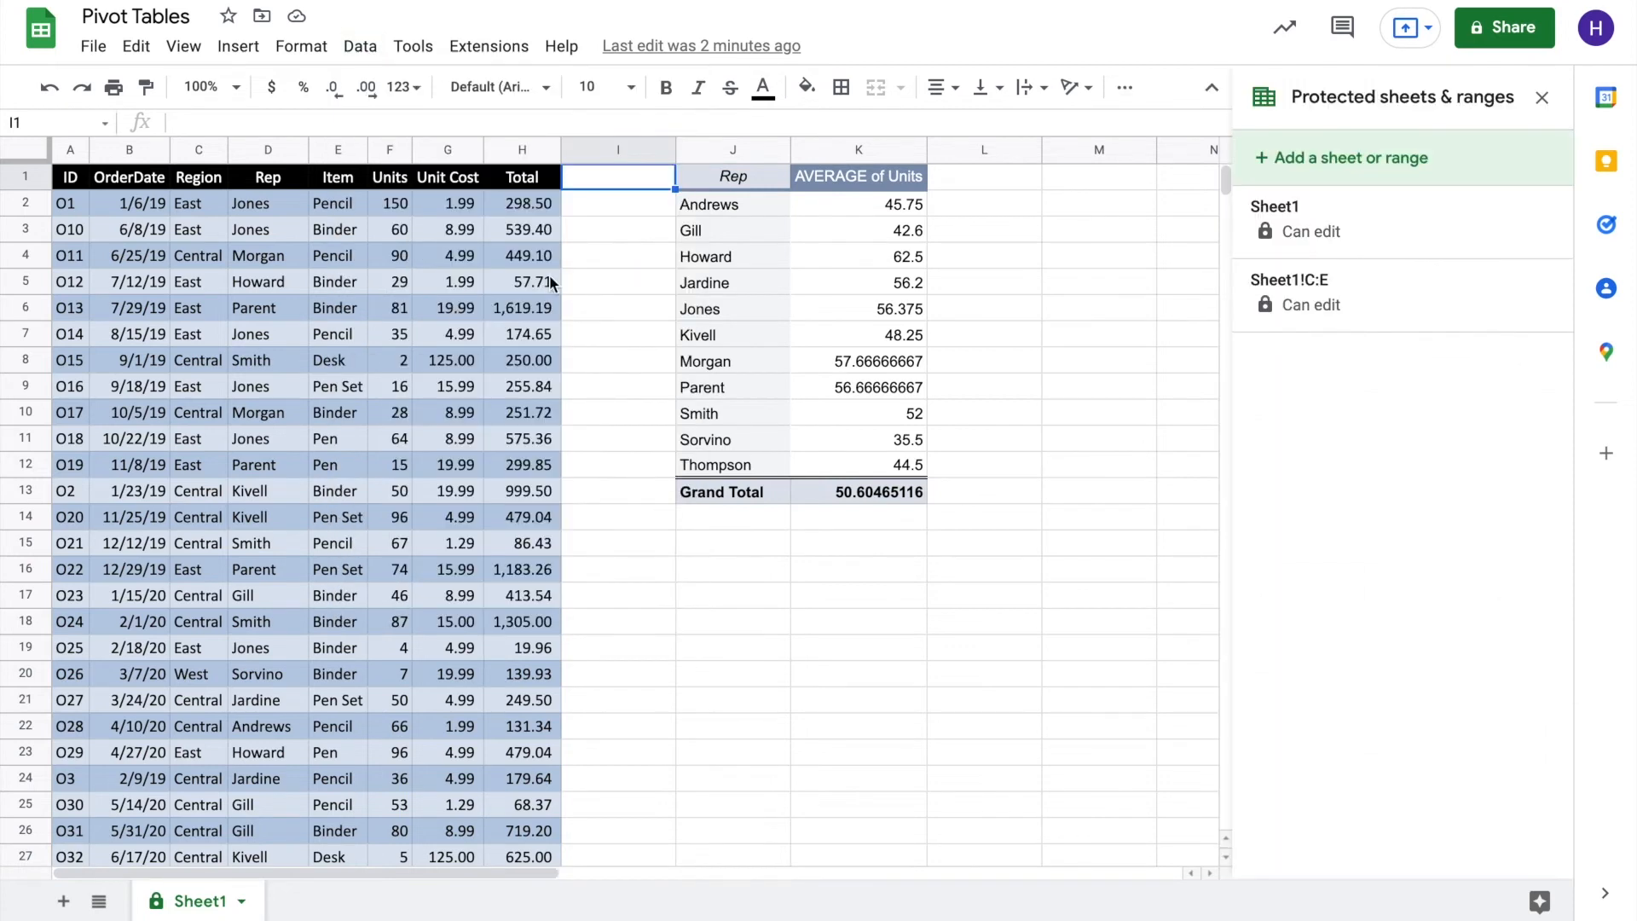
left_click(1347, 240)
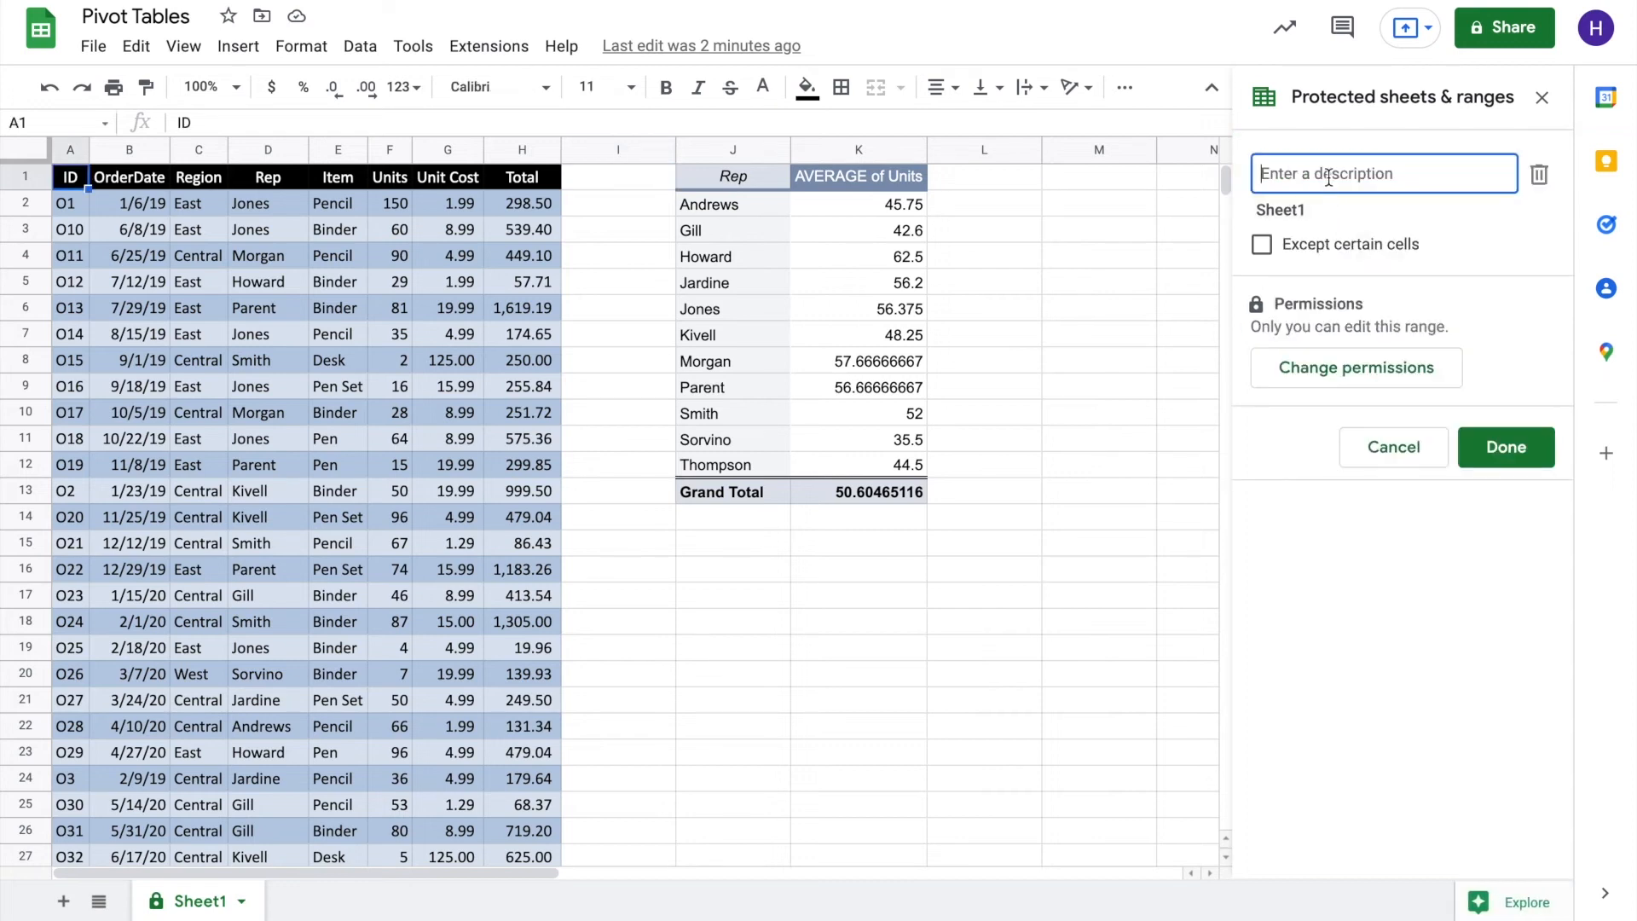
type("Sheet 1")
Change the Sheet1 protection's permissions to show a warning when editing the range
left_click(1429, 369)
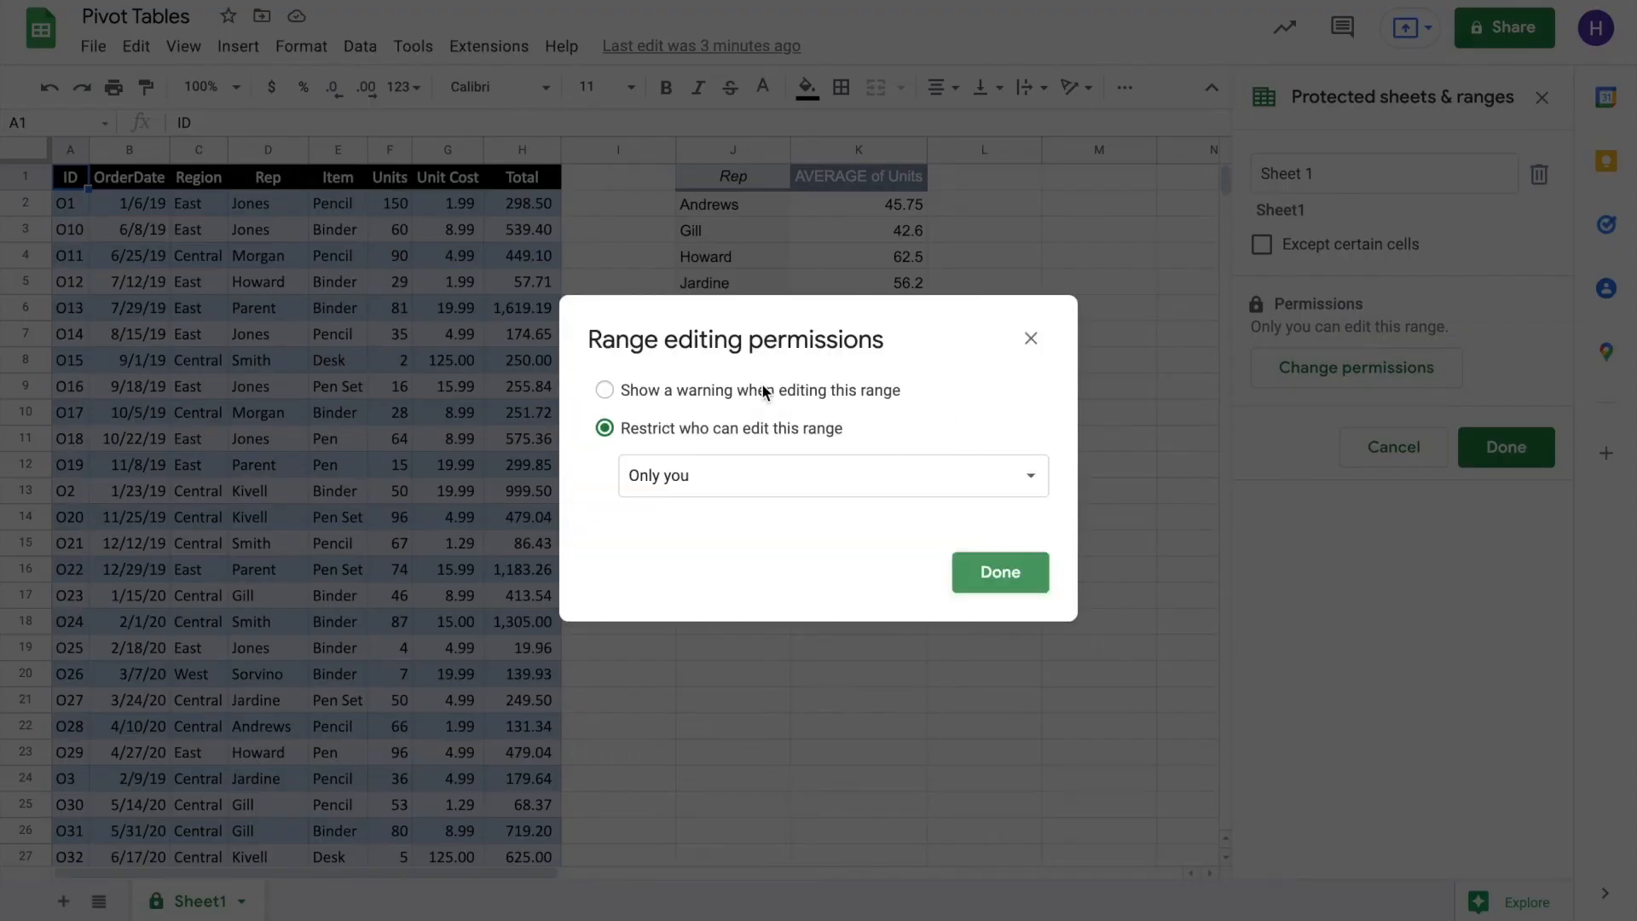
left_click(763, 390)
left_click(1002, 570)
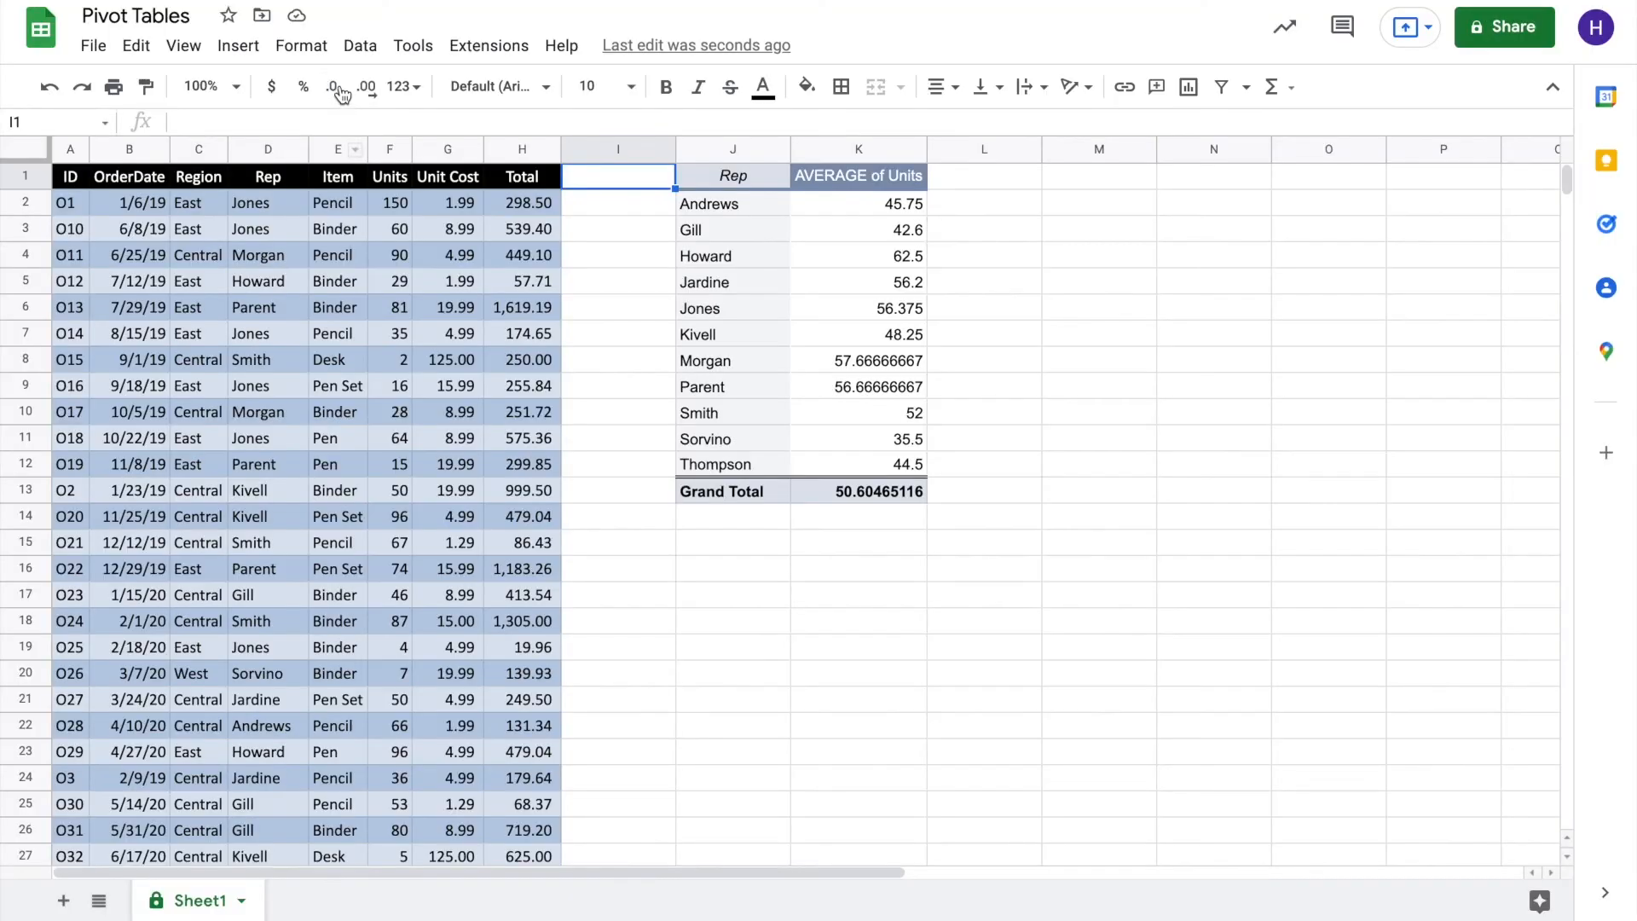
Remove the whole-sheet protection described as "Sheet 1", confirming the removal despite the edit warning
left_click(365, 49)
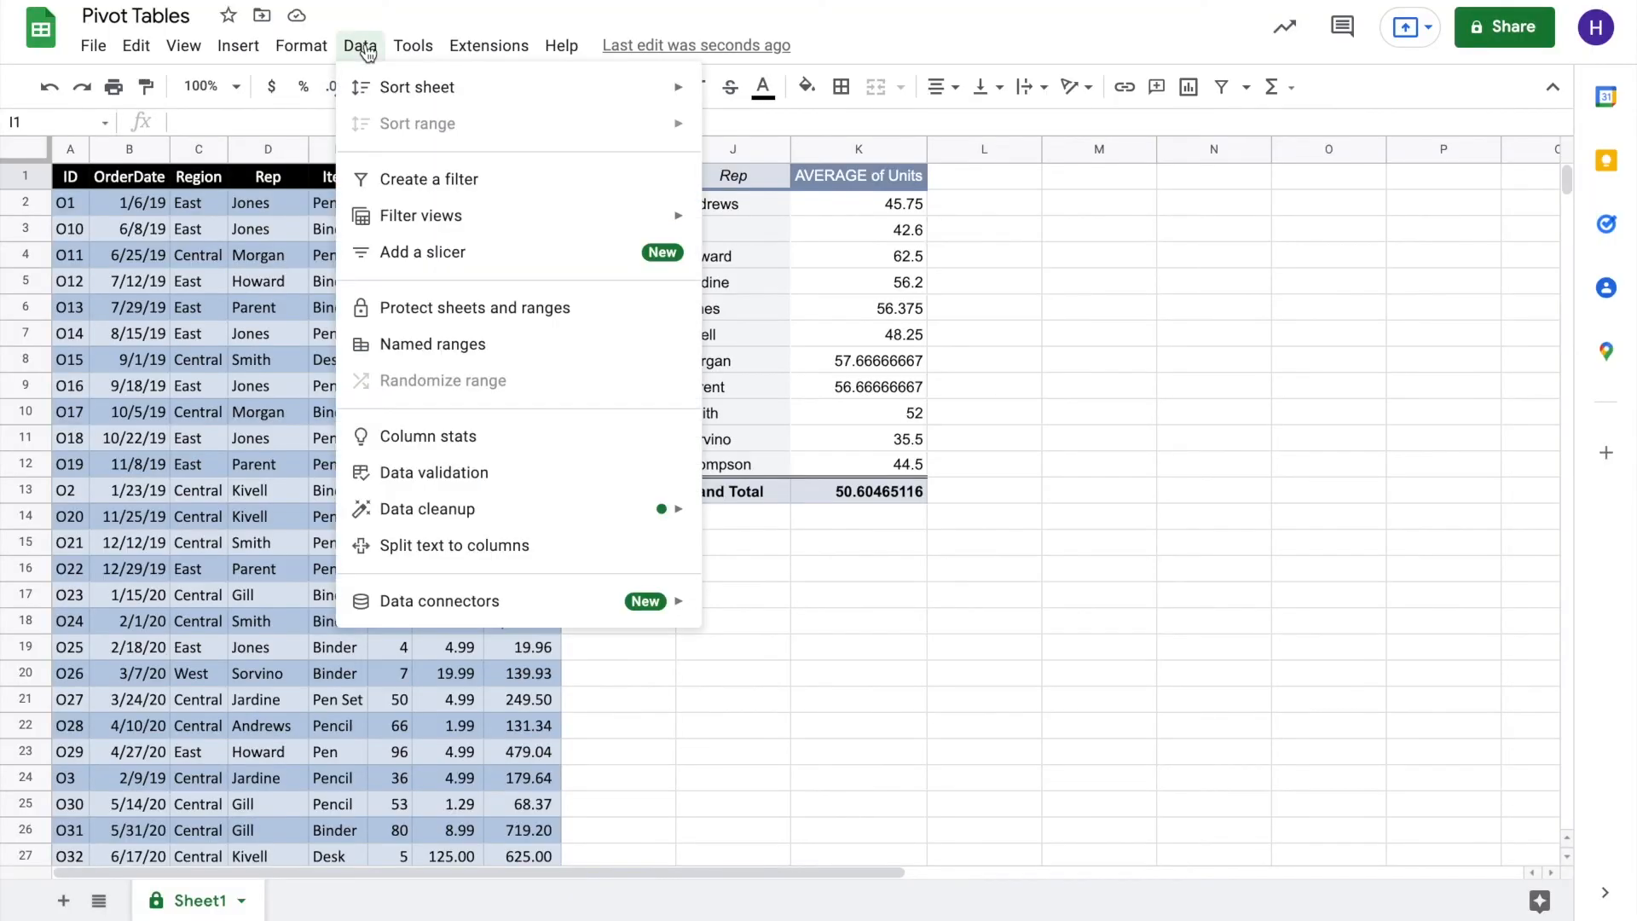
left_click(448, 308)
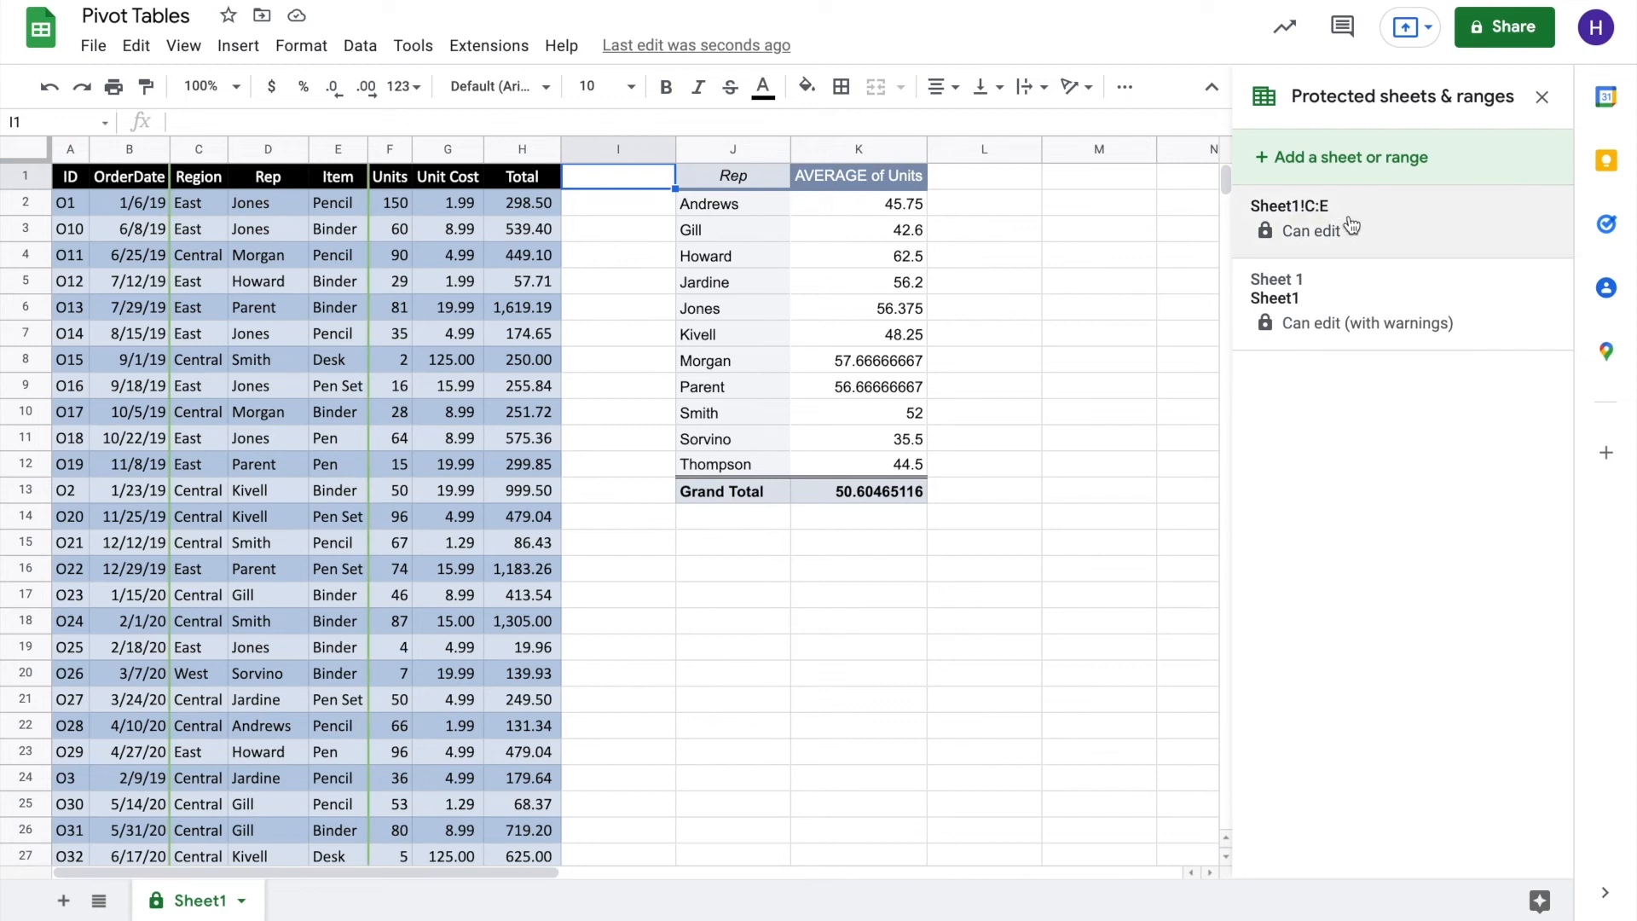
left_click(1365, 327)
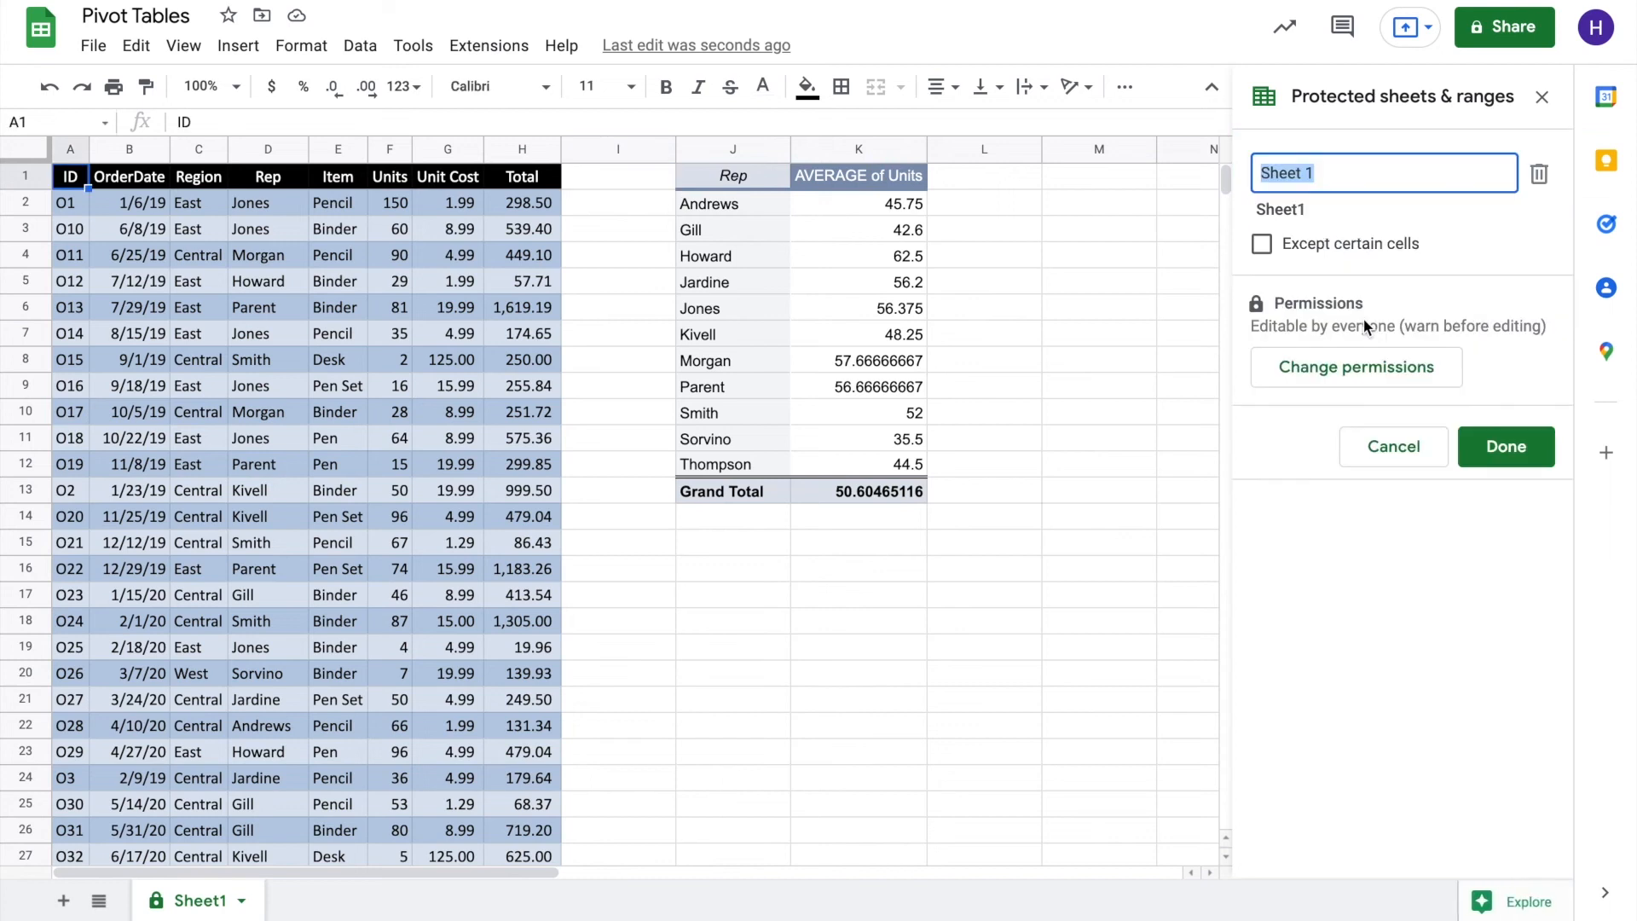
left_click(1548, 179)
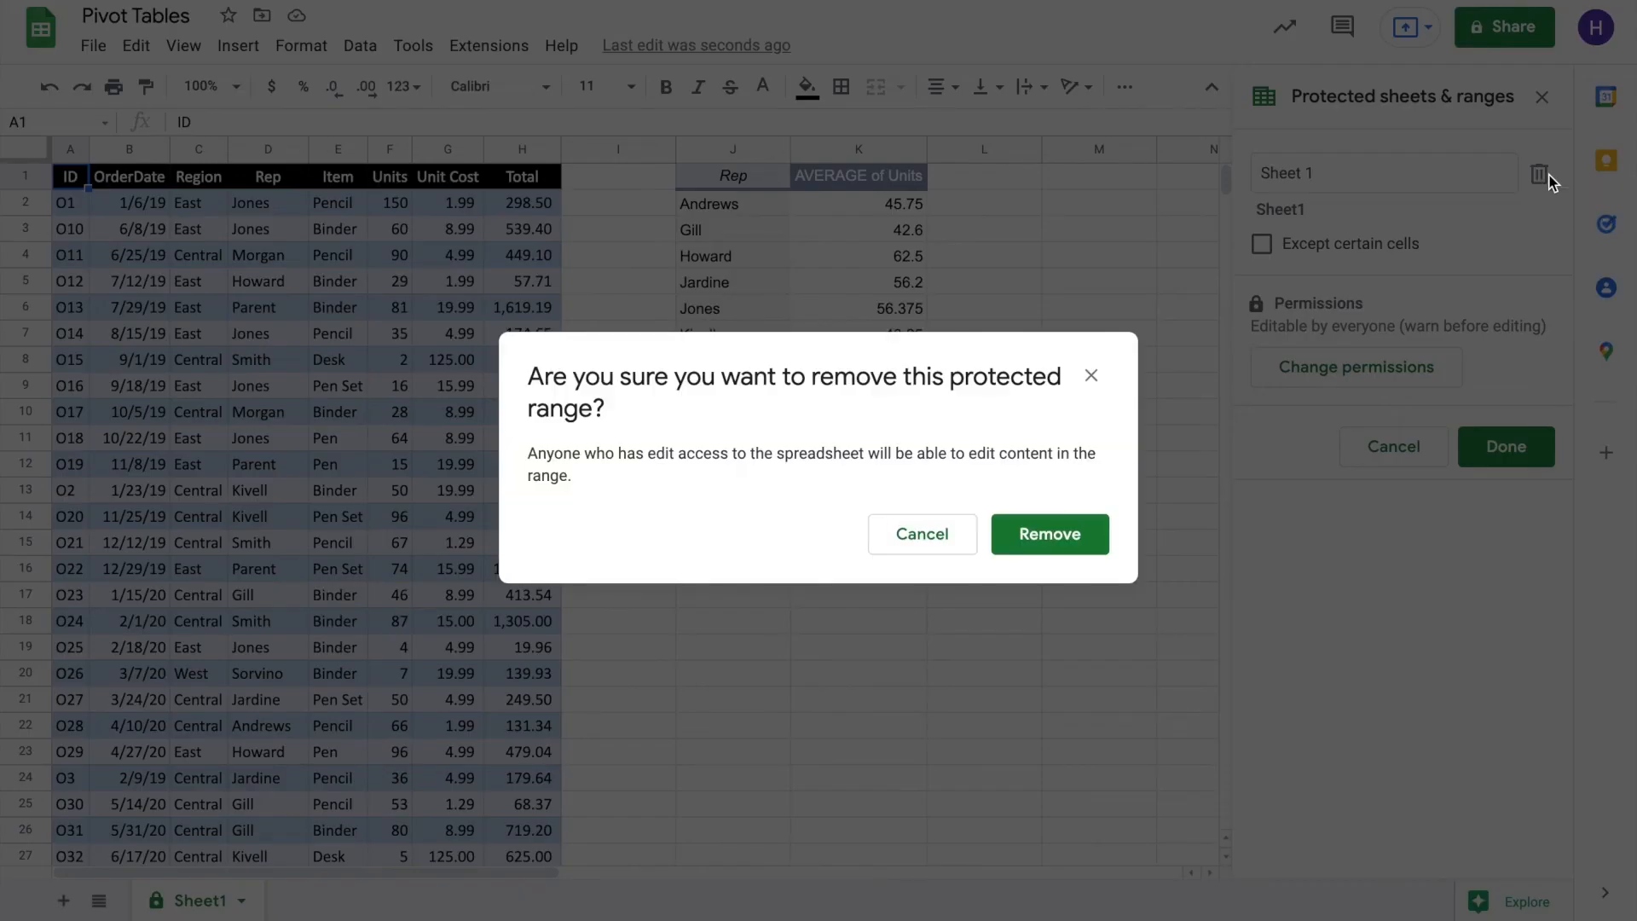
left_click(1073, 533)
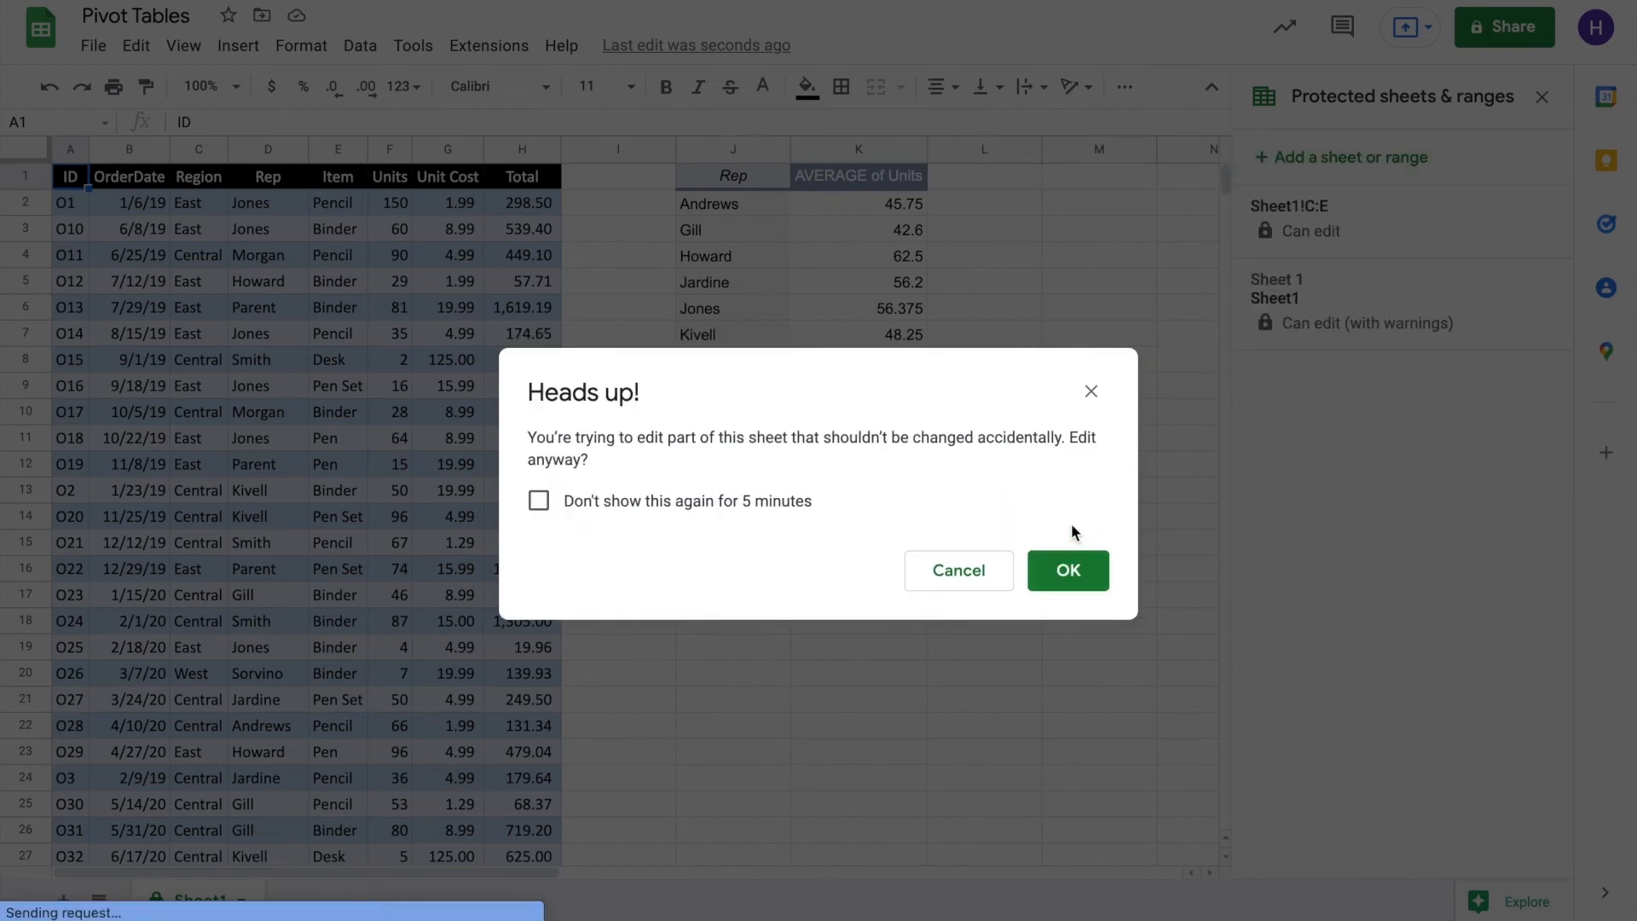
left_click(1067, 571)
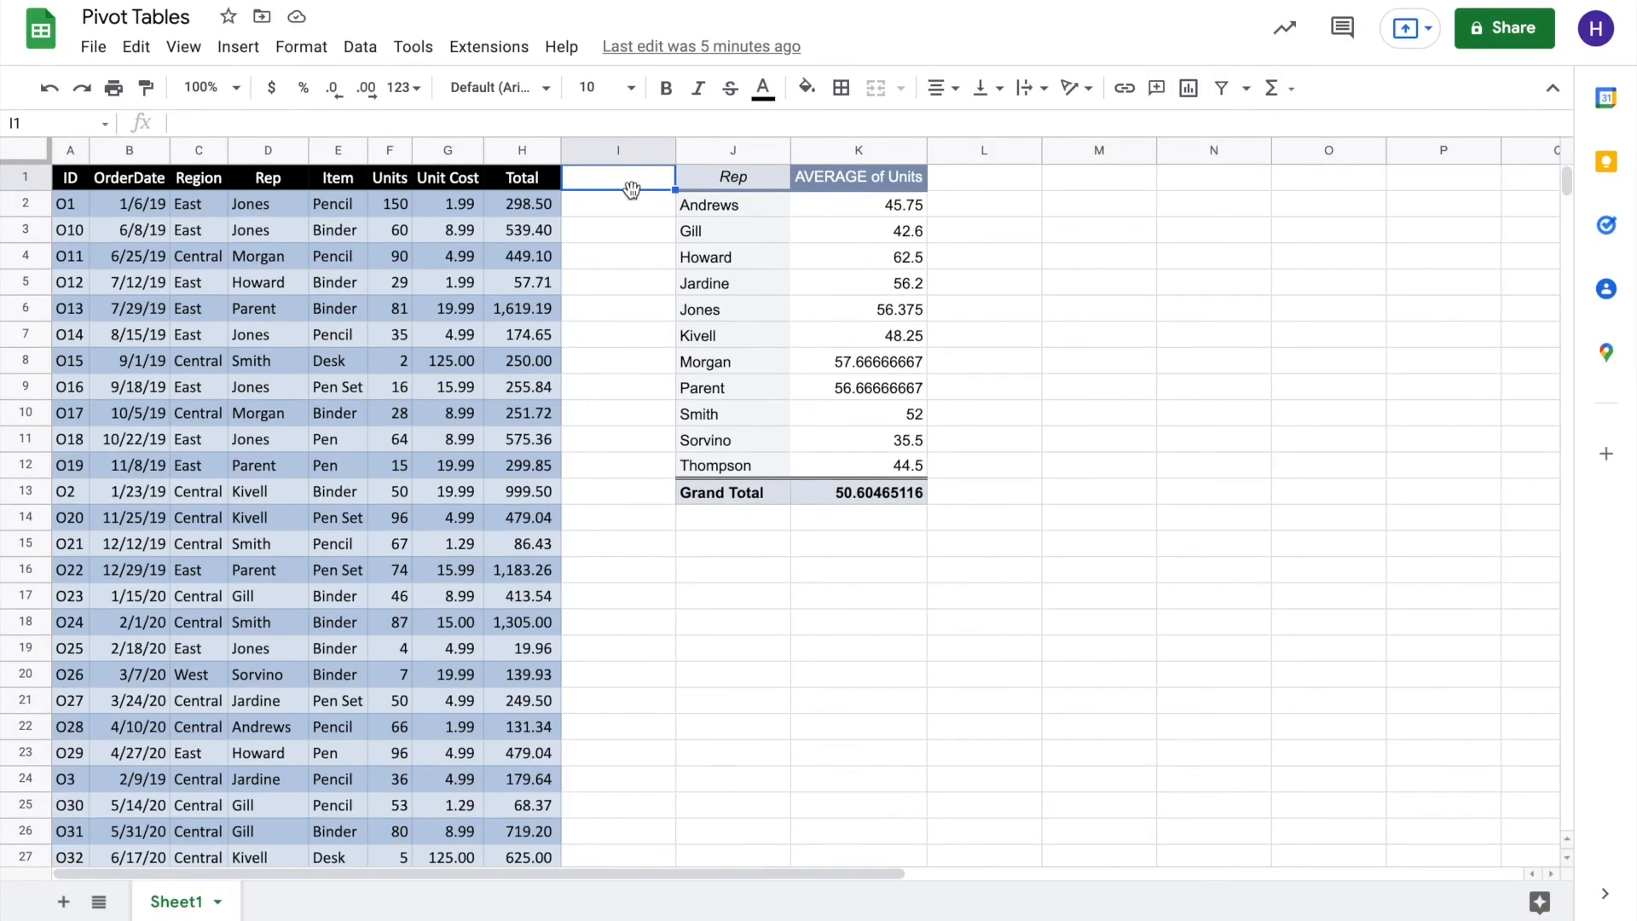
Turn on the display of protected ranges in Sheet1
left_click(183, 49)
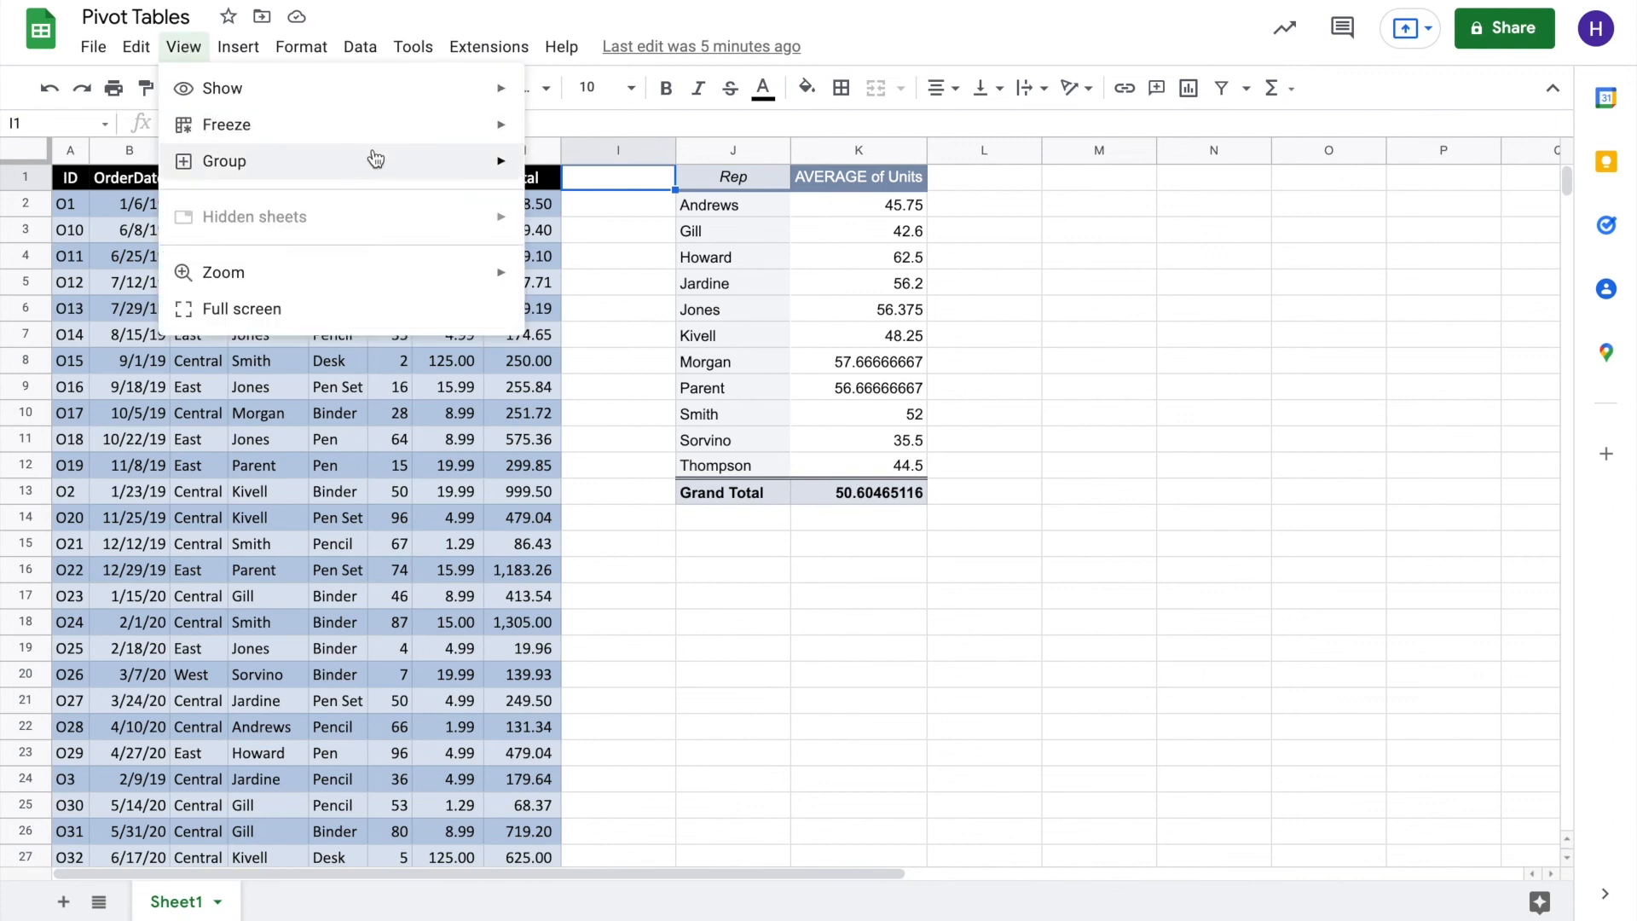
mouse_move(495, 92)
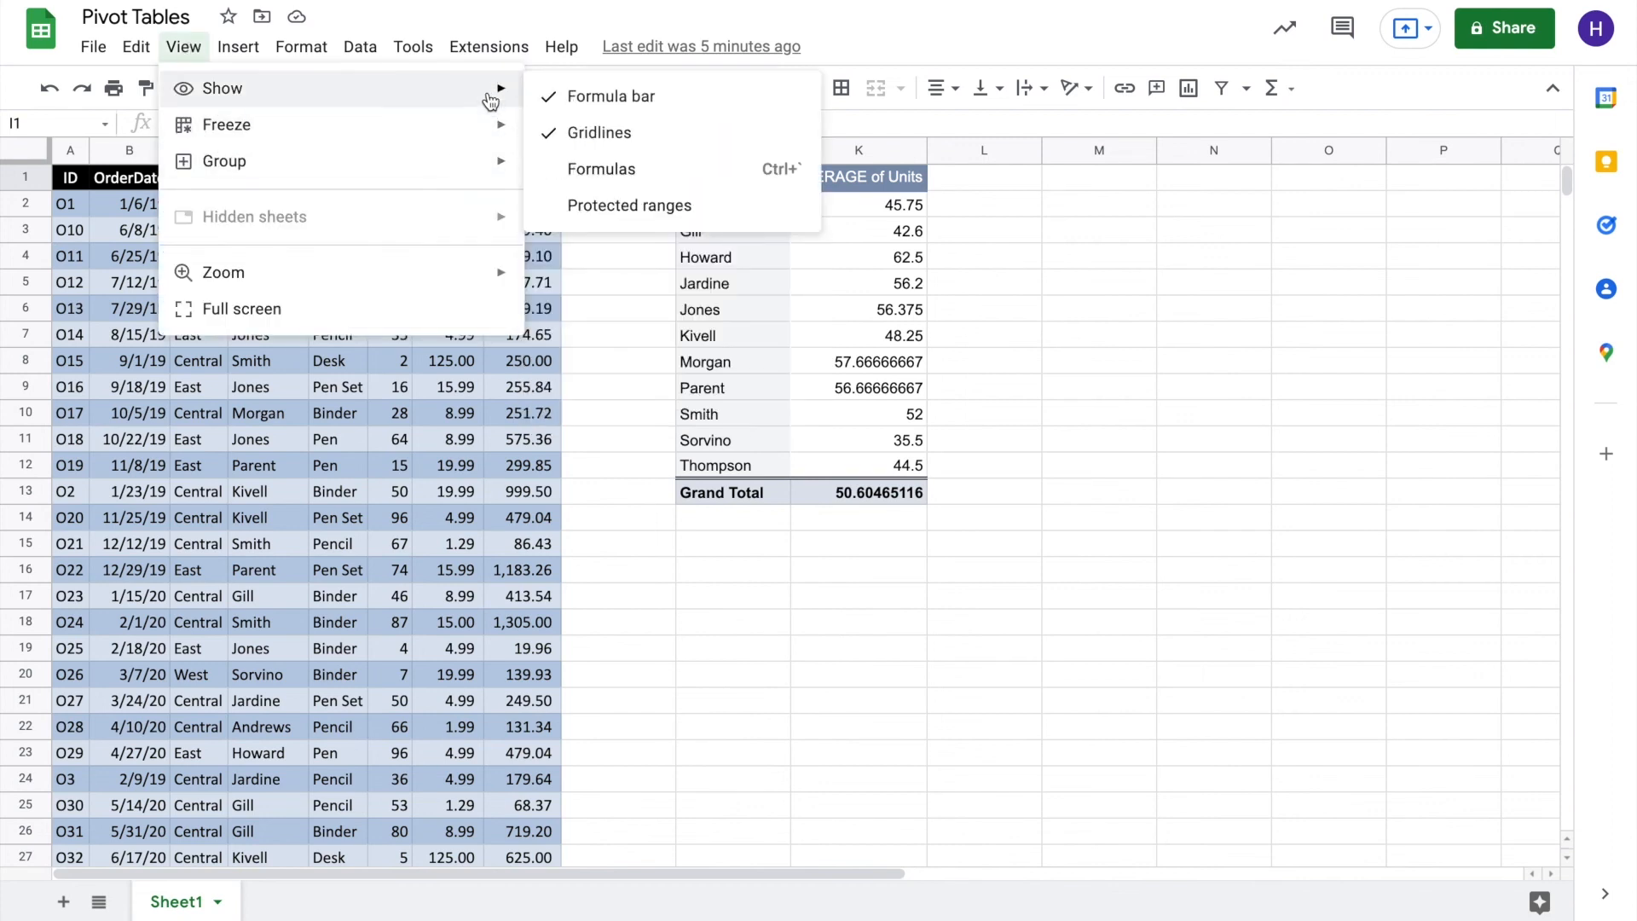
left_click(606, 204)
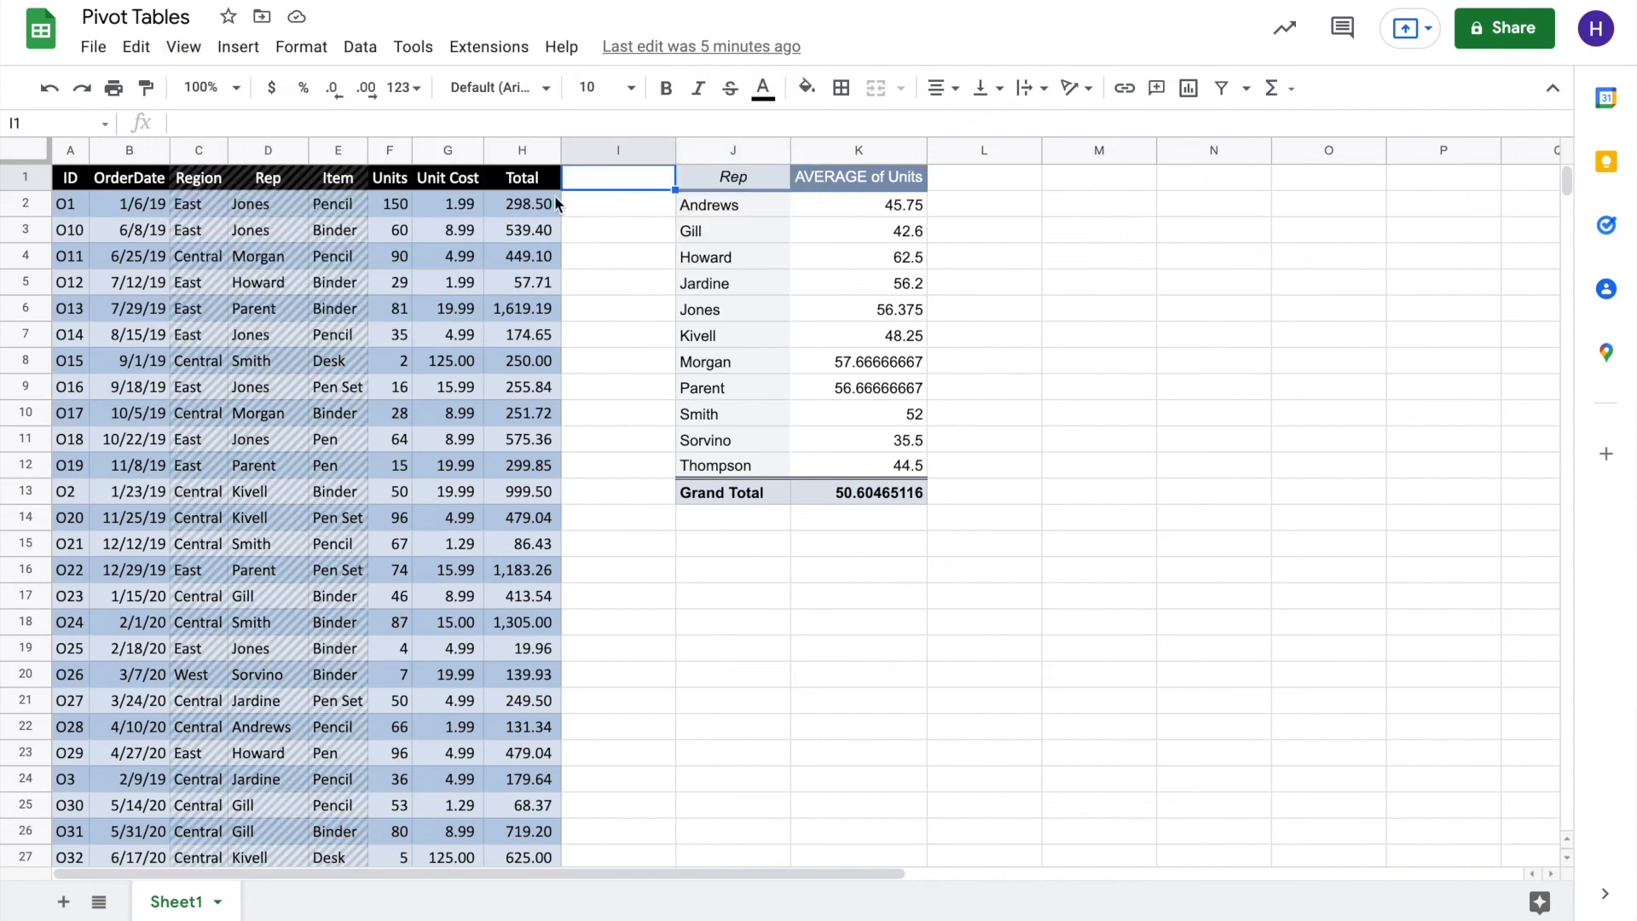
Select columns C through E to point out the protected range, then select cell D3
left_click(196, 151)
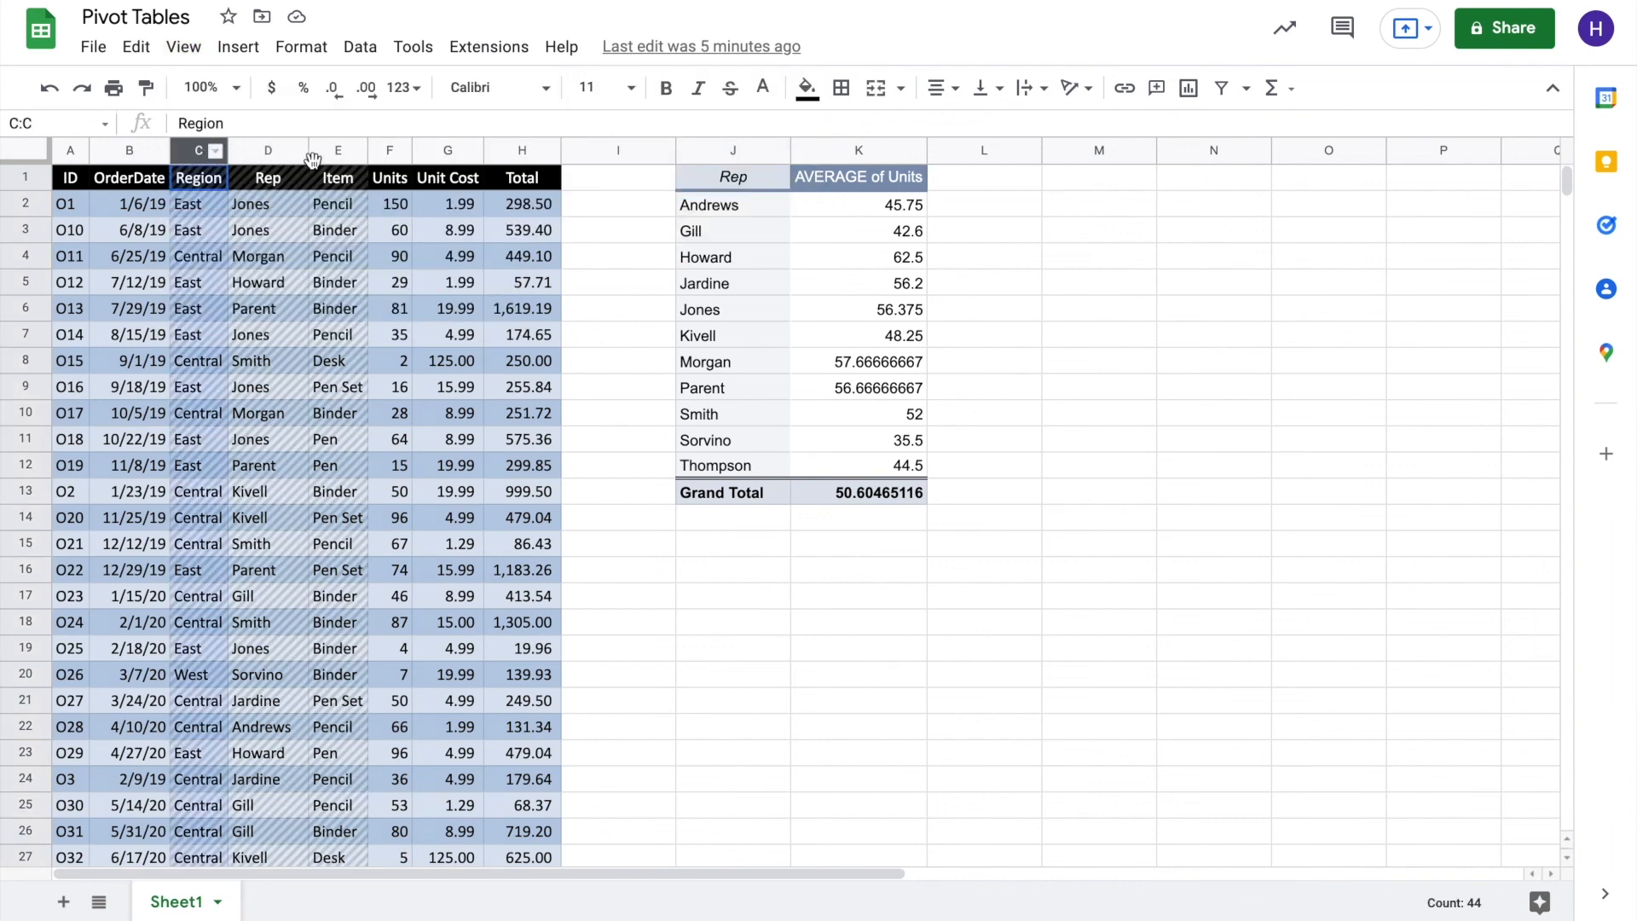
left_click(340, 154, "shift")
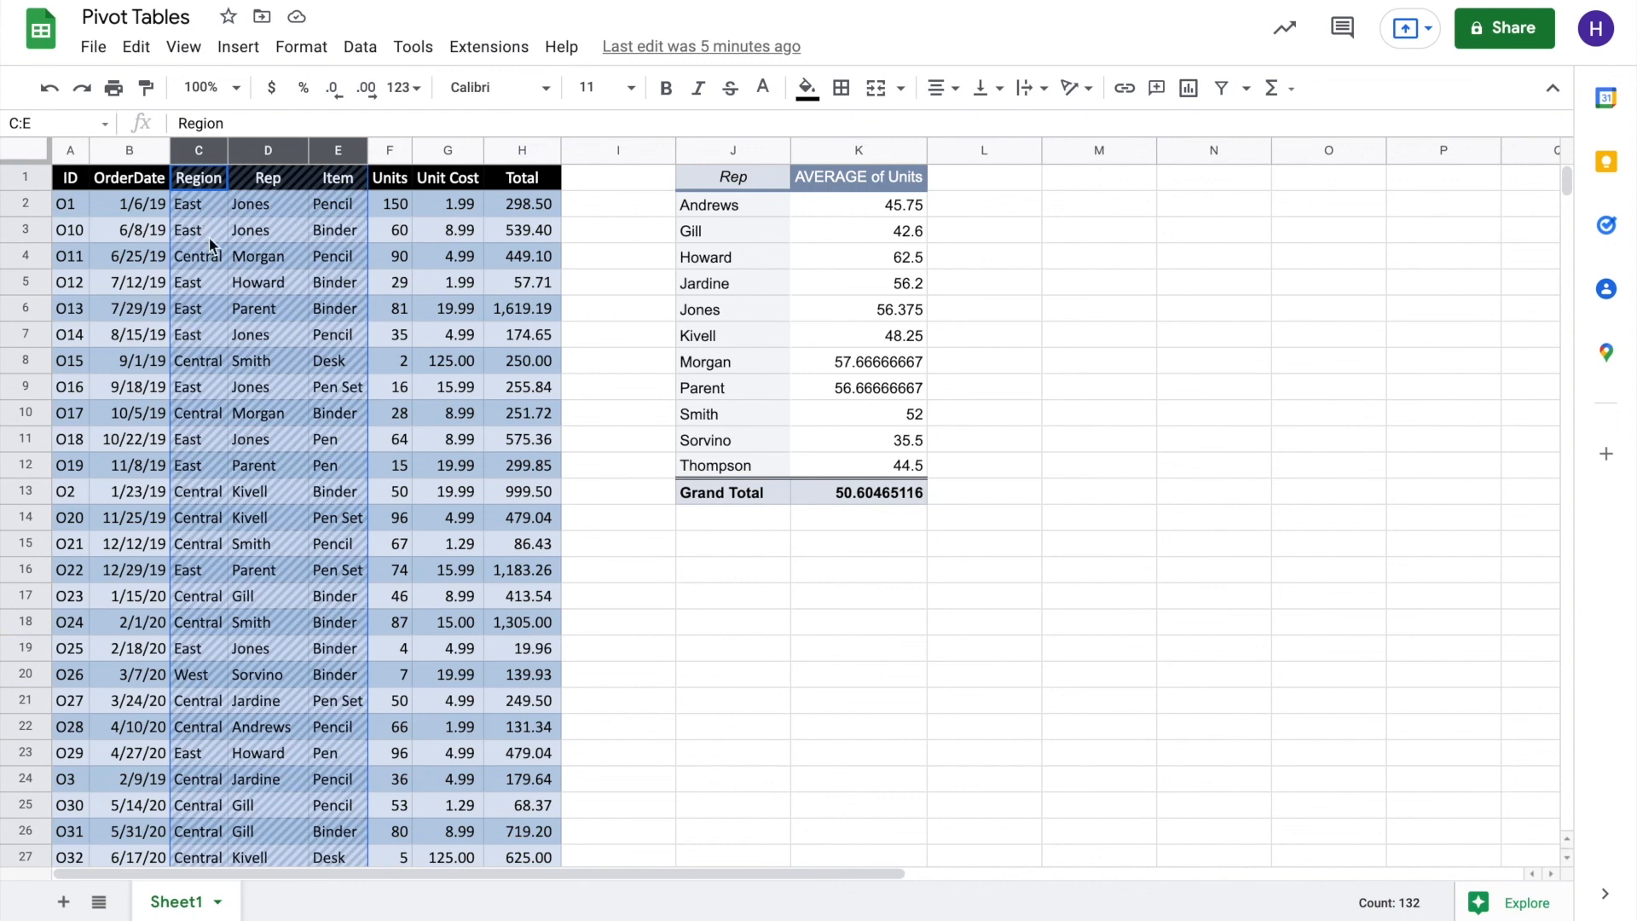
left_click(273, 230)
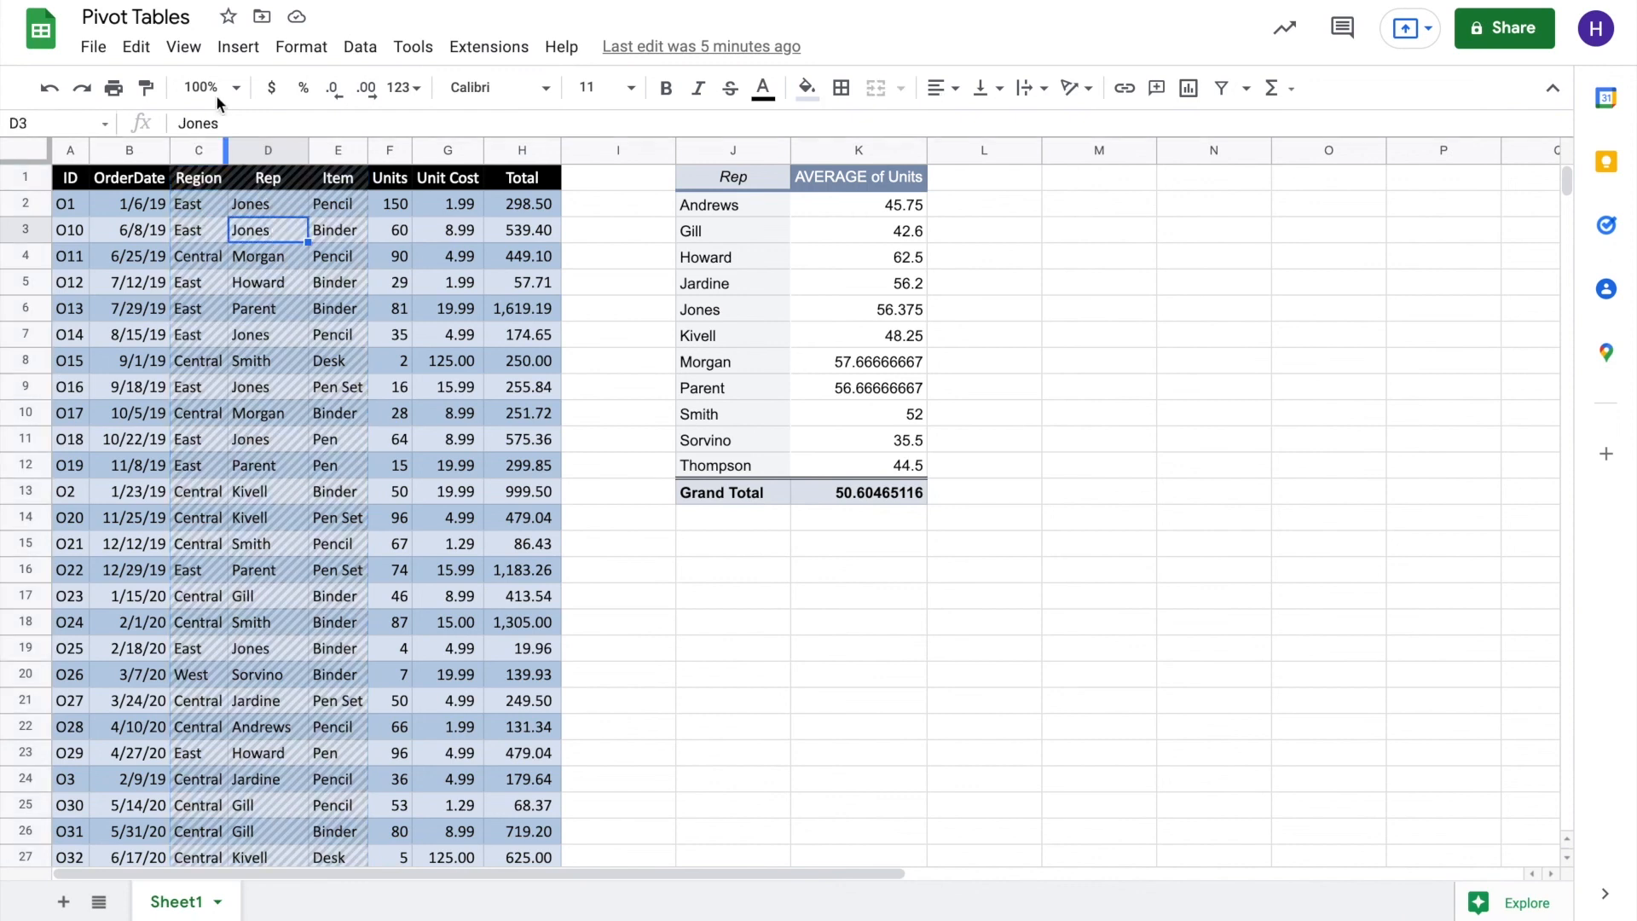
Turn off the display of protected ranges in Sheet1
left_click(184, 47)
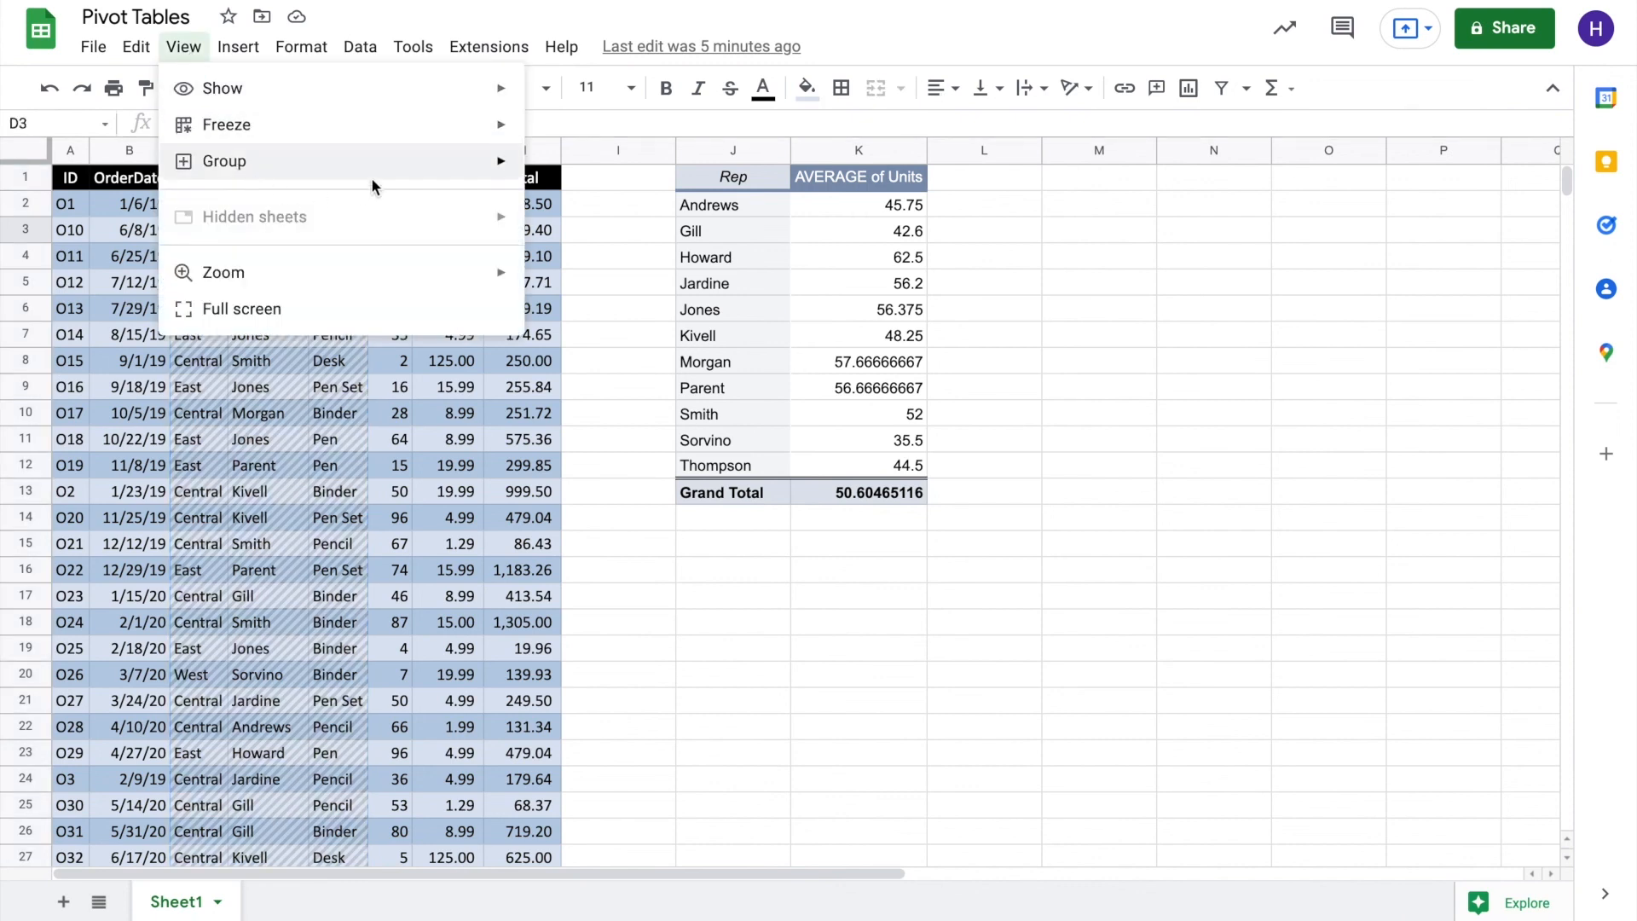
mouse_move(482, 92)
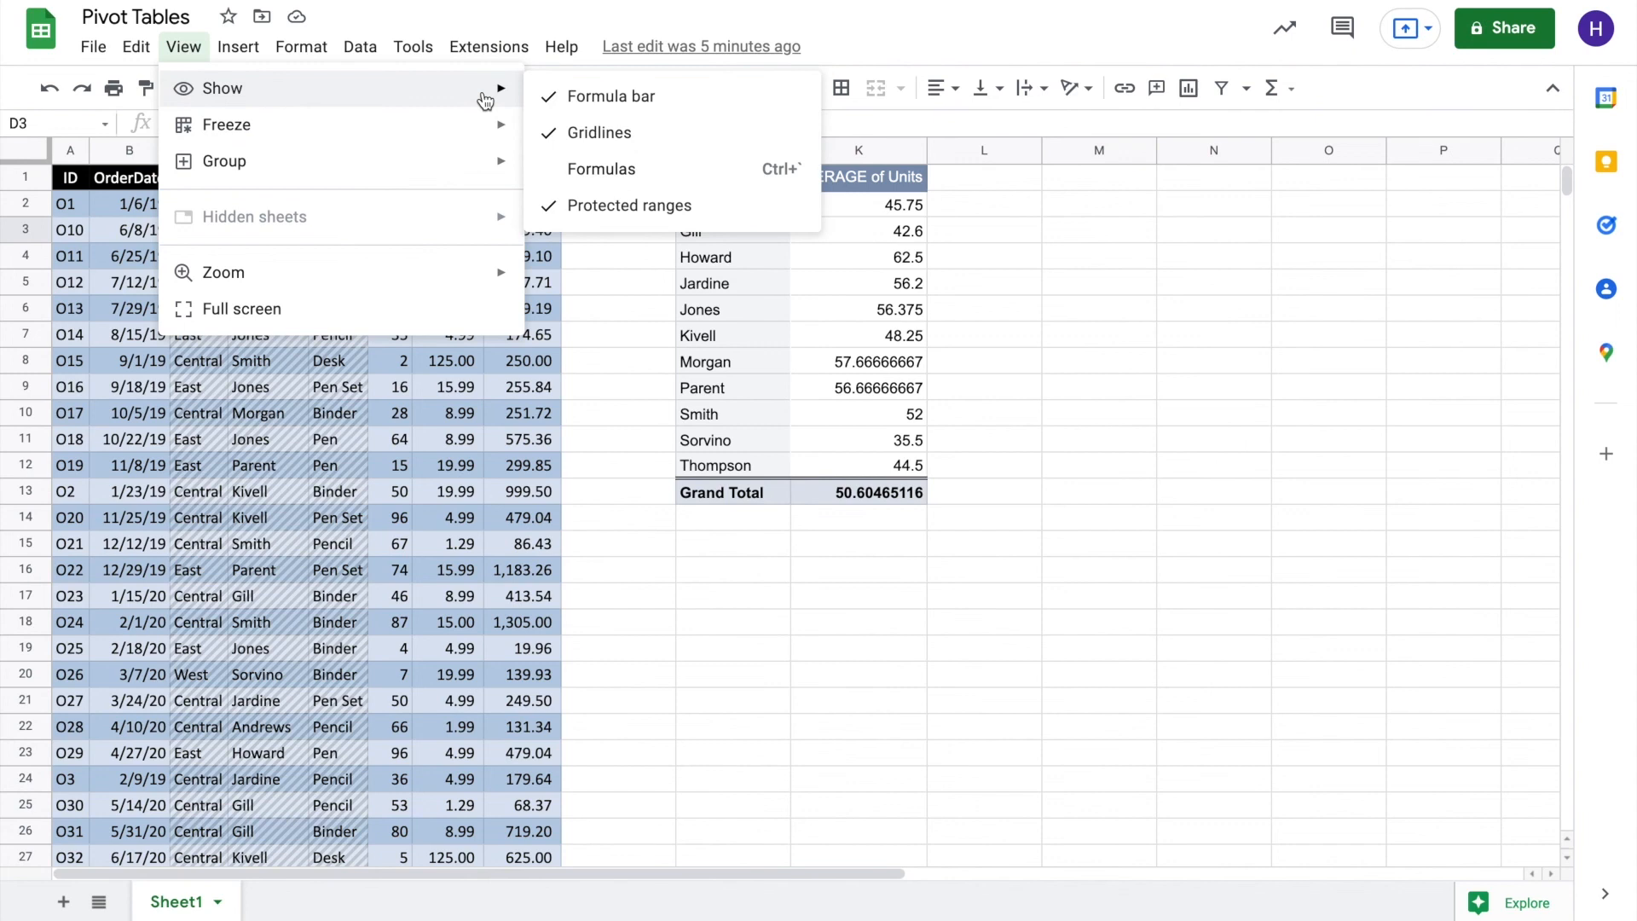
left_click(609, 207)
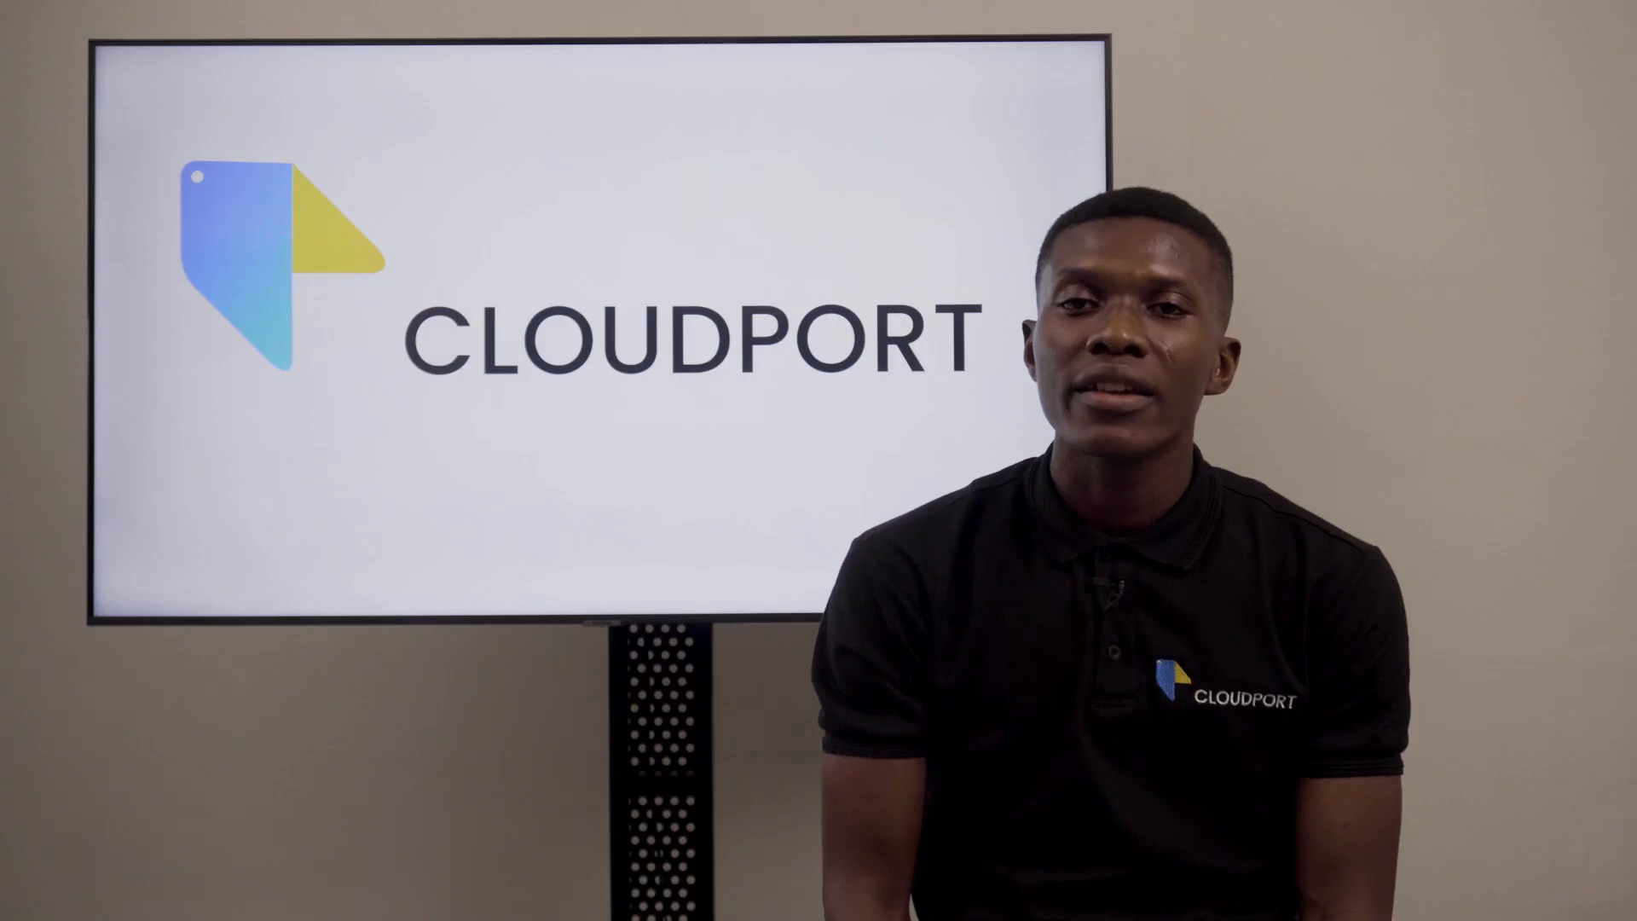